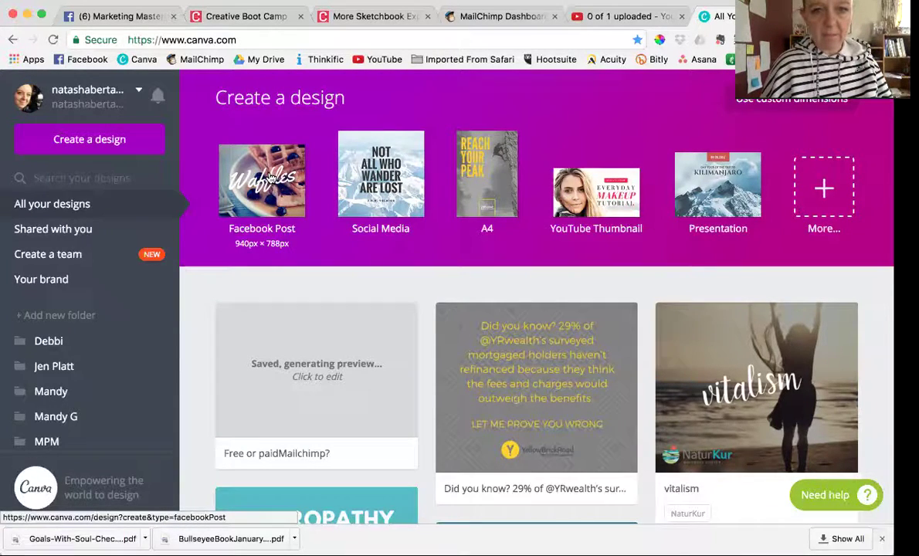
Create a new blank Facebook Post design, then return to the designs dashboard.
{"action": "left_click", "coordinate": [271, 178]}
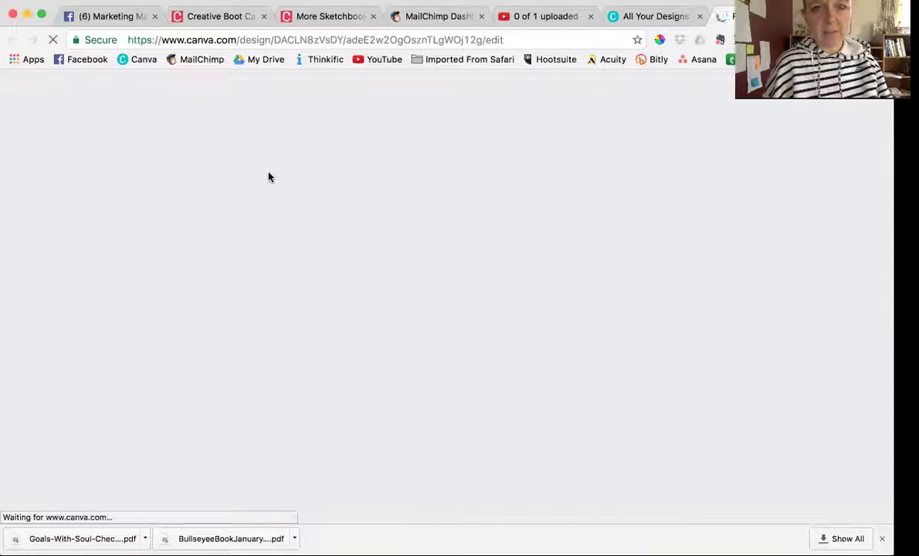
{"action": "left_click", "coordinate": [653, 18]}
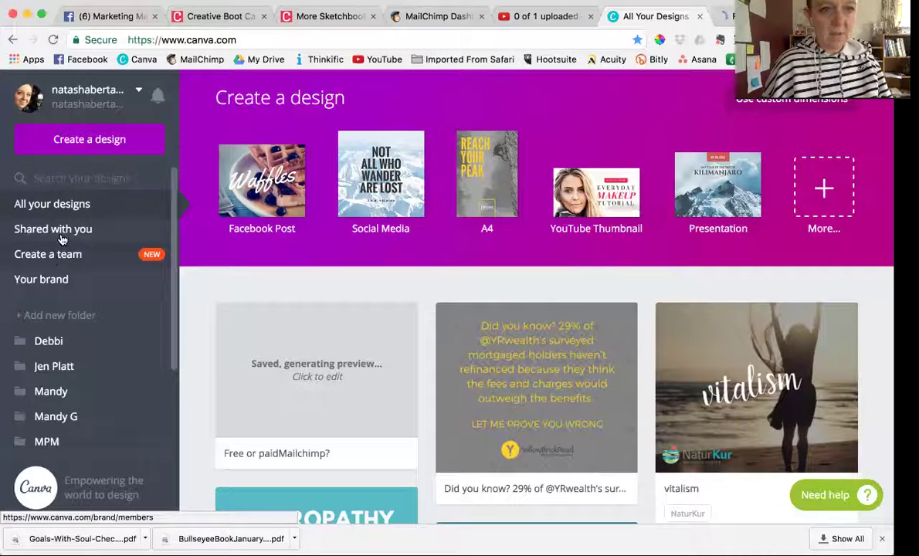
Open the team's brand kit and browse its colour palettes and uploaded fonts.
{"action": "left_click", "coordinate": [44, 284]}
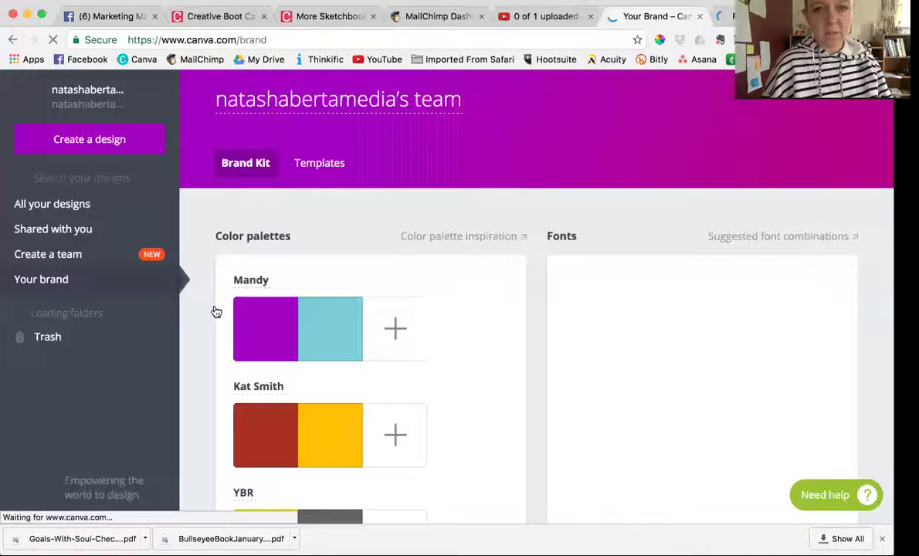
{"action": "scroll", "coordinate": [329, 360], "scroll_direction": "down", "scroll_amount": 3}
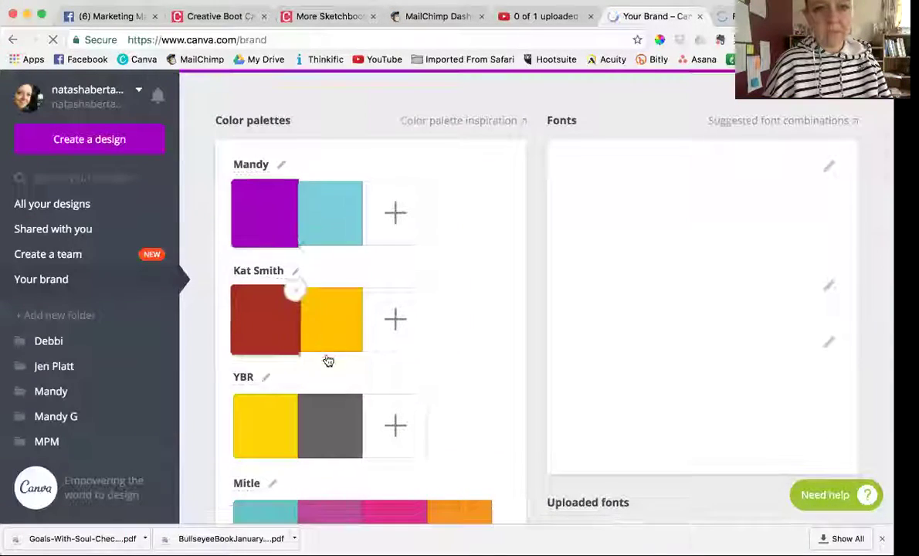
{"action": "scroll", "coordinate": [323, 379], "scroll_direction": "down", "scroll_amount": 6}
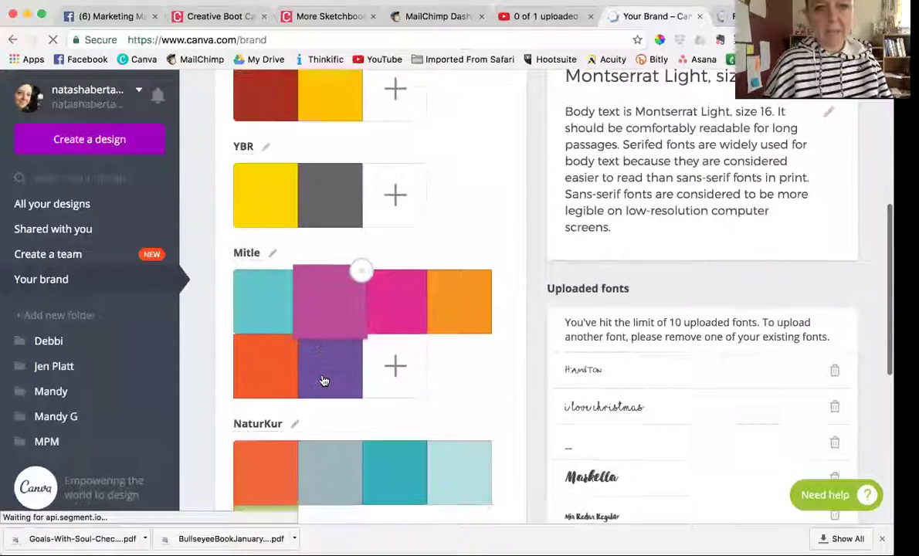
{"action": "scroll", "coordinate": [525, 431], "scroll_direction": "down", "scroll_amount": 6}
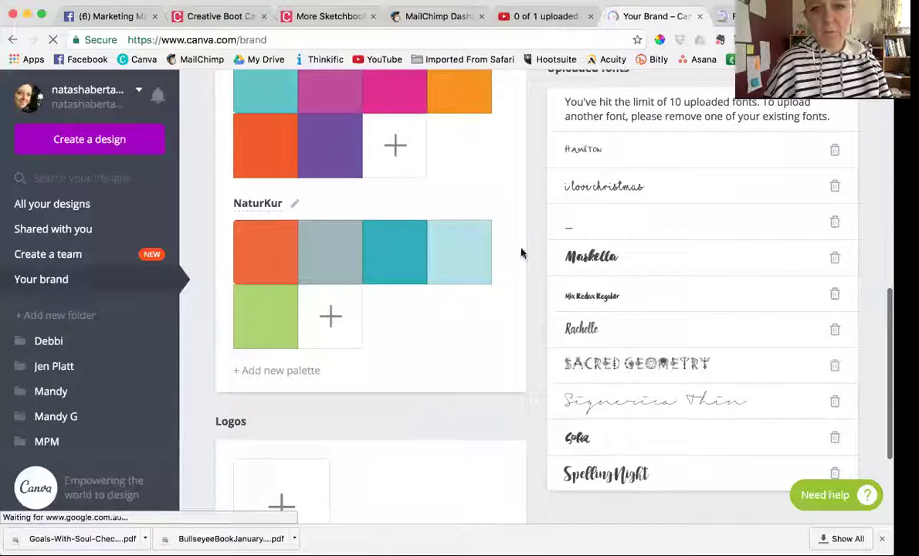
{"action": "scroll", "coordinate": [521, 252], "scroll_direction": "up", "scroll_amount": 14}
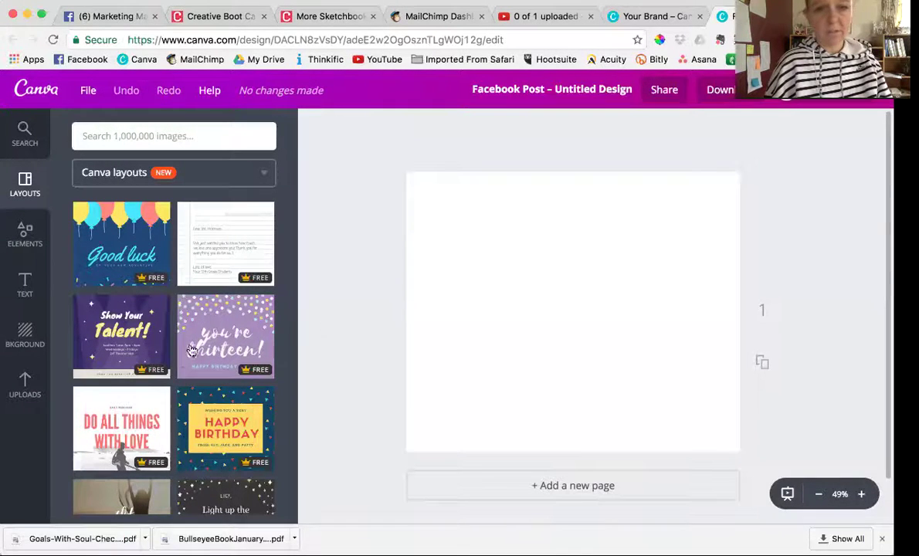
Scroll through the Layouts panel to locate the #NOFILTER template.
{"action": "scroll", "coordinate": [147, 382], "scroll_direction": "down", "scroll_amount": 5}
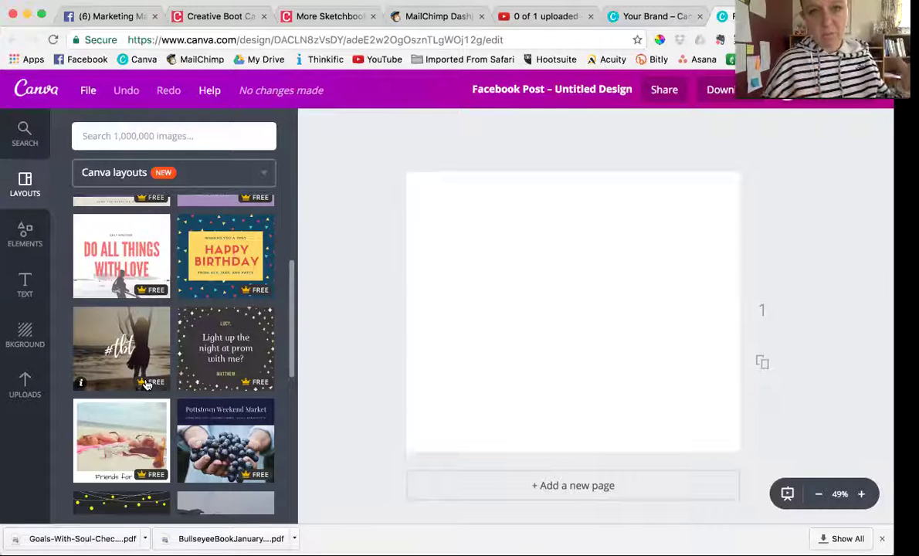
{"action": "scroll", "coordinate": [114, 390], "scroll_direction": "down", "scroll_amount": 5}
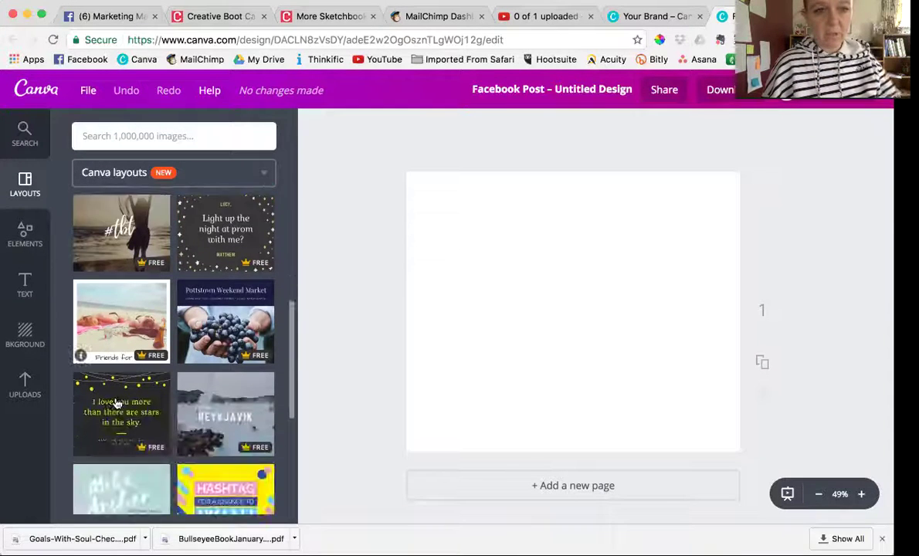
{"action": "scroll", "coordinate": [116, 403], "scroll_direction": "down", "scroll_amount": 2}
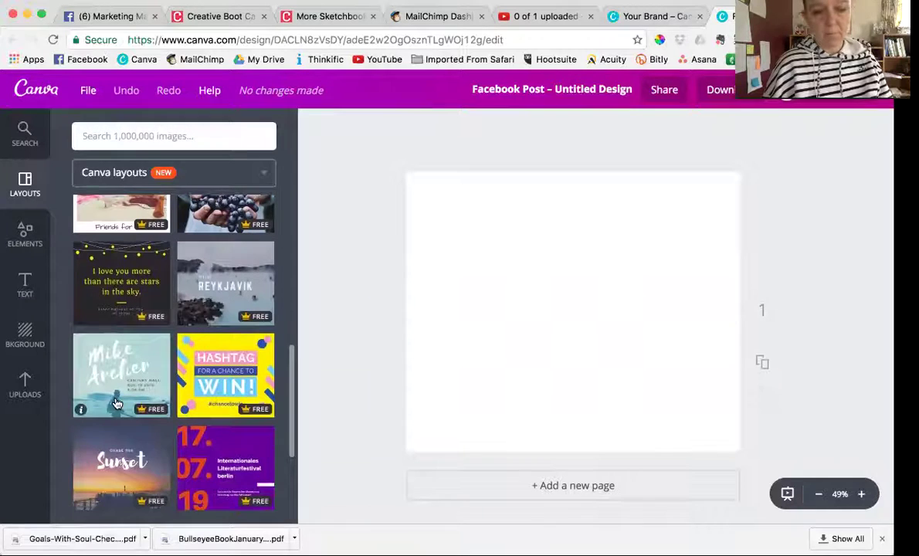
{"action": "scroll", "coordinate": [116, 403], "scroll_direction": "up", "scroll_amount": 5}
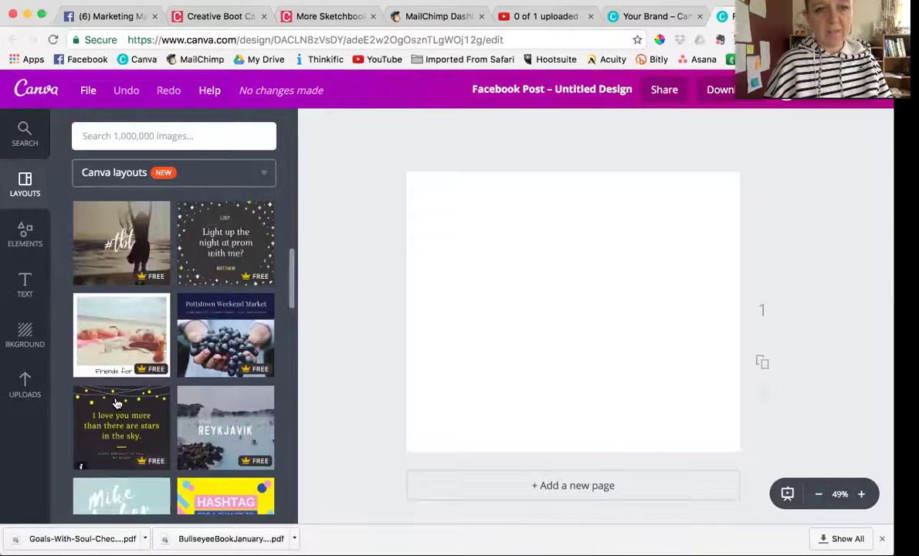
{"action": "scroll", "coordinate": [116, 397], "scroll_direction": "up", "scroll_amount": 1}
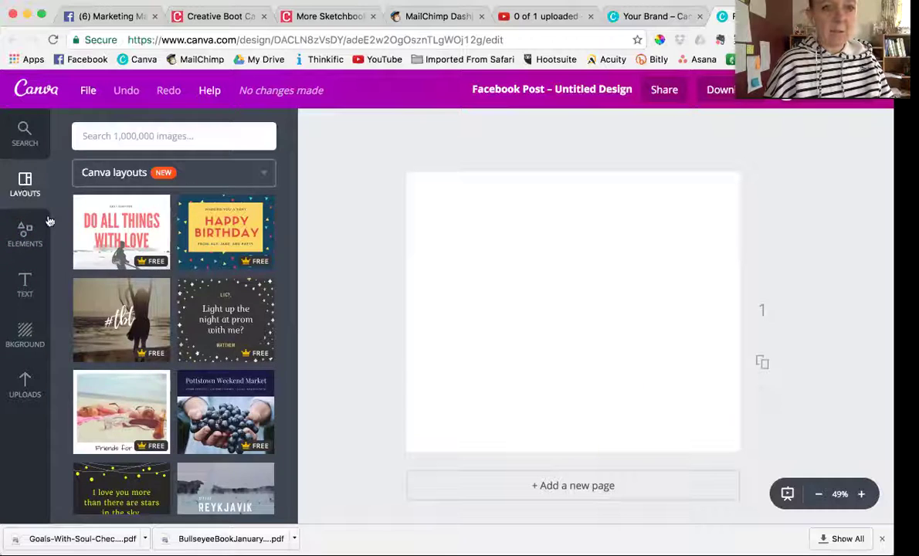
{"action": "scroll", "coordinate": [155, 324], "scroll_direction": "up", "scroll_amount": 5}
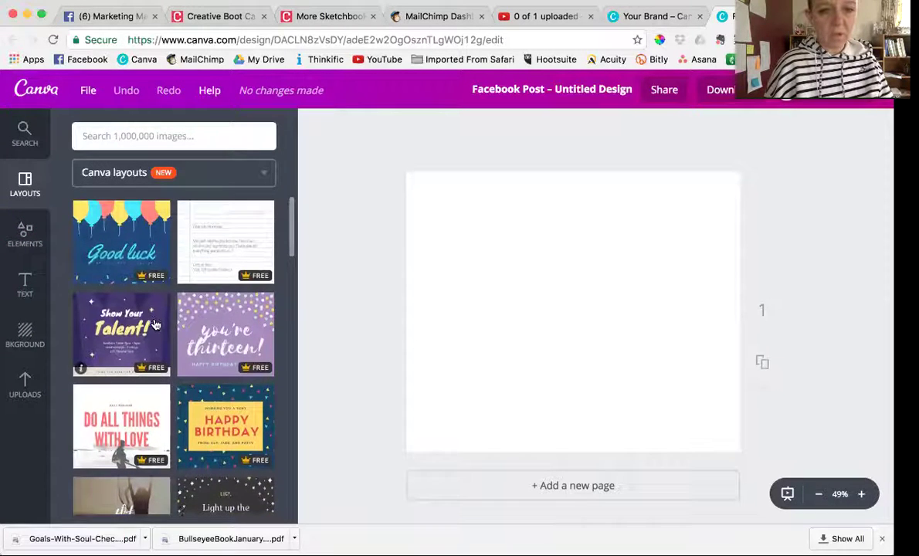
{"action": "scroll", "coordinate": [155, 325], "scroll_direction": "down", "scroll_amount": 20}
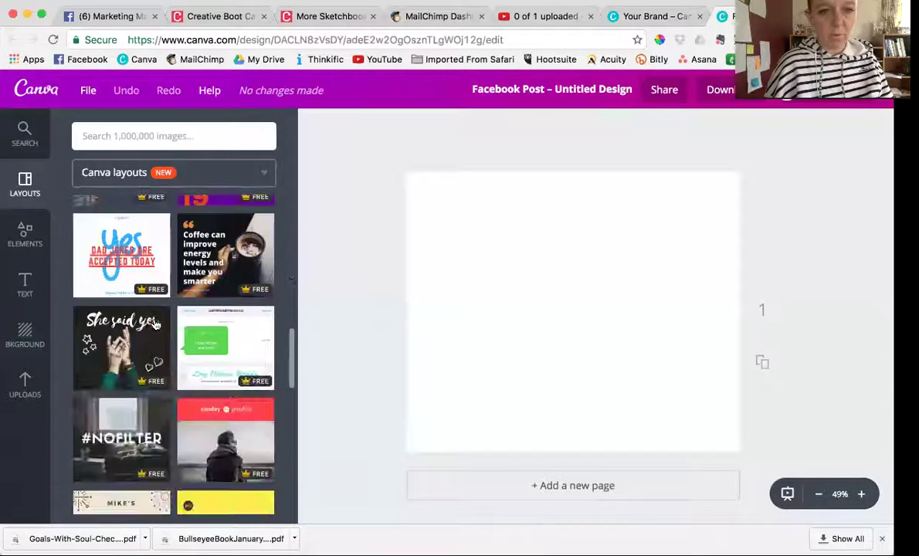
{"action": "scroll", "coordinate": [155, 324], "scroll_direction": "down", "scroll_amount": 5}
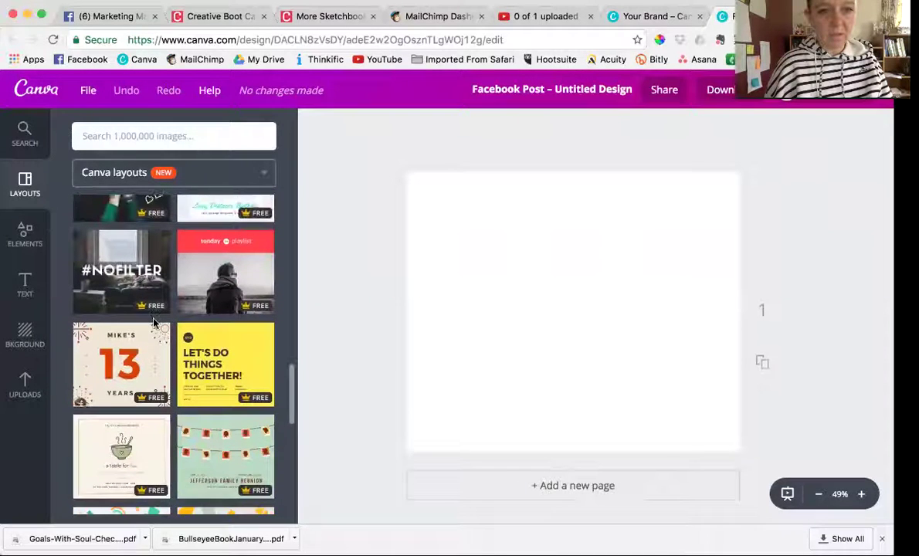
Apply the #NOFILTER layout and make the uploaded striped-hoodie photo its background.
{"action": "left_click", "coordinate": [124, 279]}
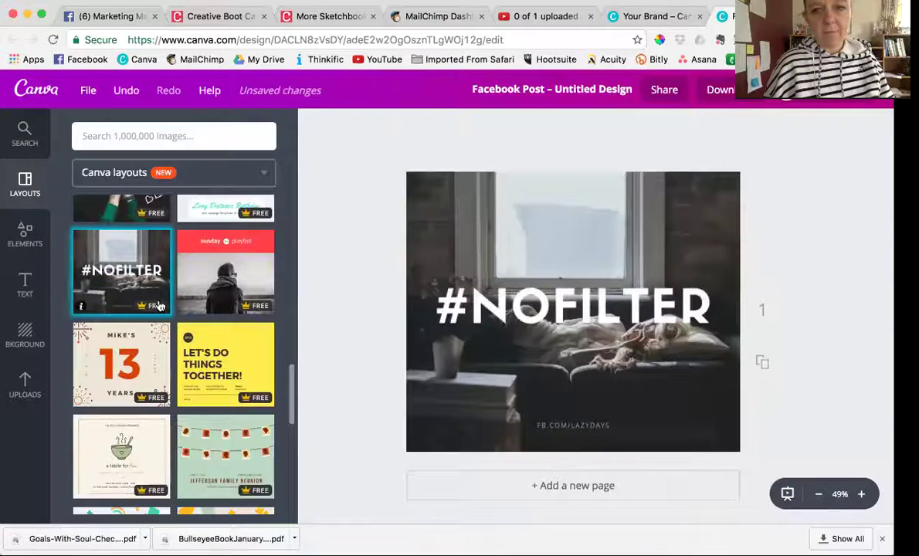
{"action": "left_click", "coordinate": [23, 390]}
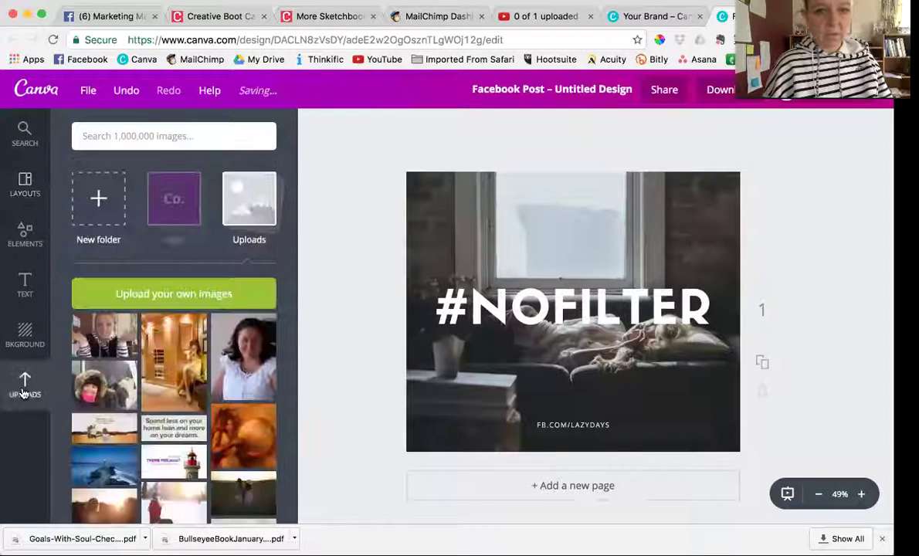
{"action": "left_click", "coordinate": [112, 339]}
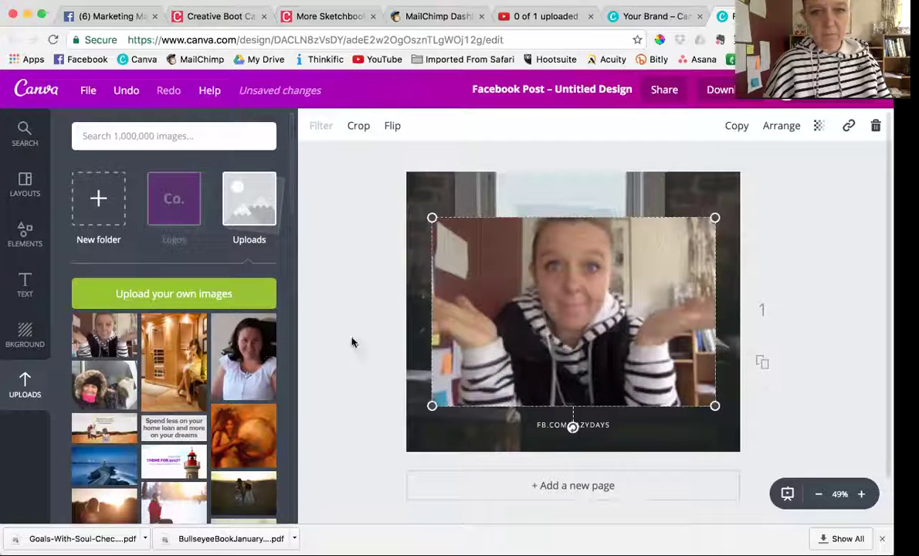
{"action": "left_click_drag", "start_coordinate": [496, 296], "coordinate": [502, 275]}
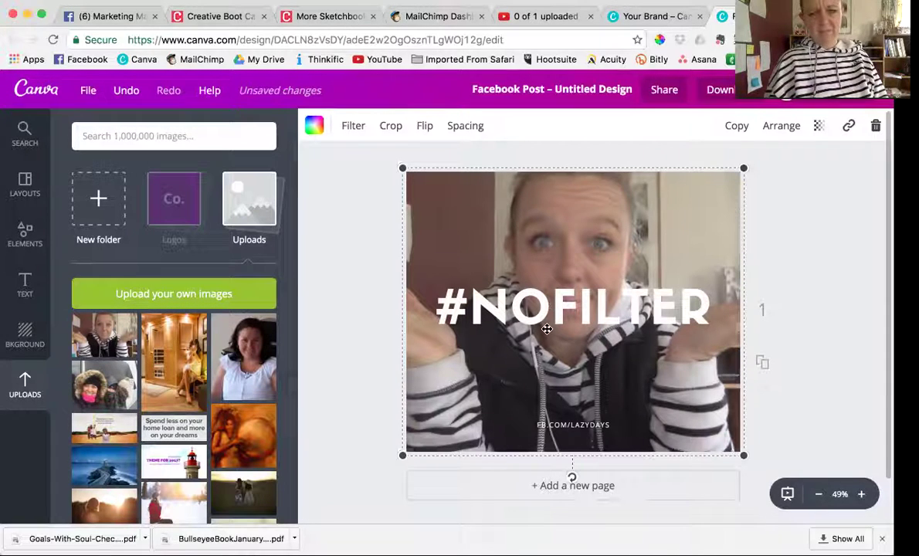
{"action": "left_click", "coordinate": [353, 127]}
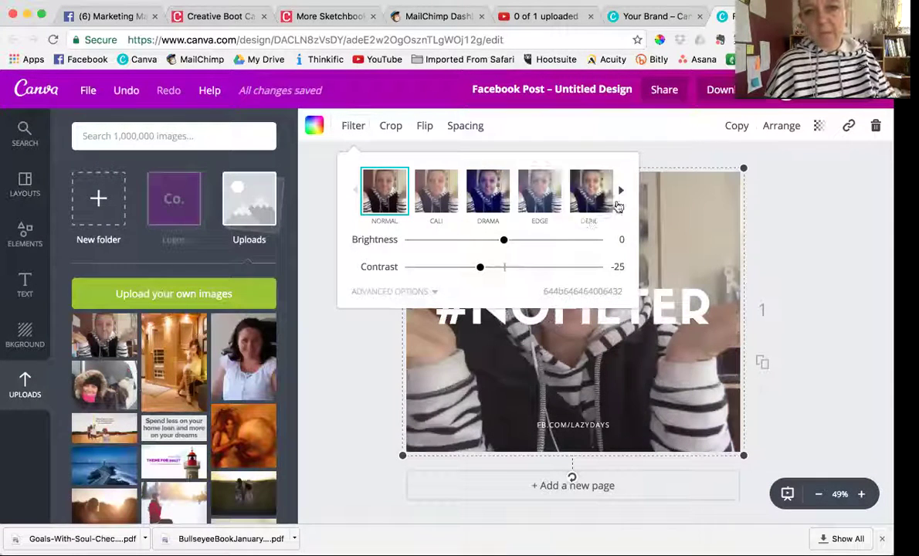
{"action": "left_click", "coordinate": [621, 192]}
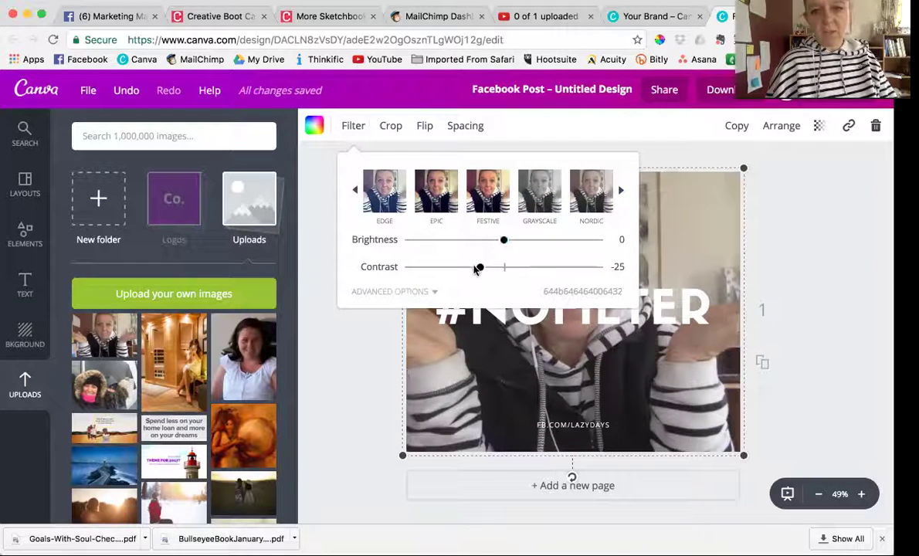
{"action": "left_click", "coordinate": [401, 292]}
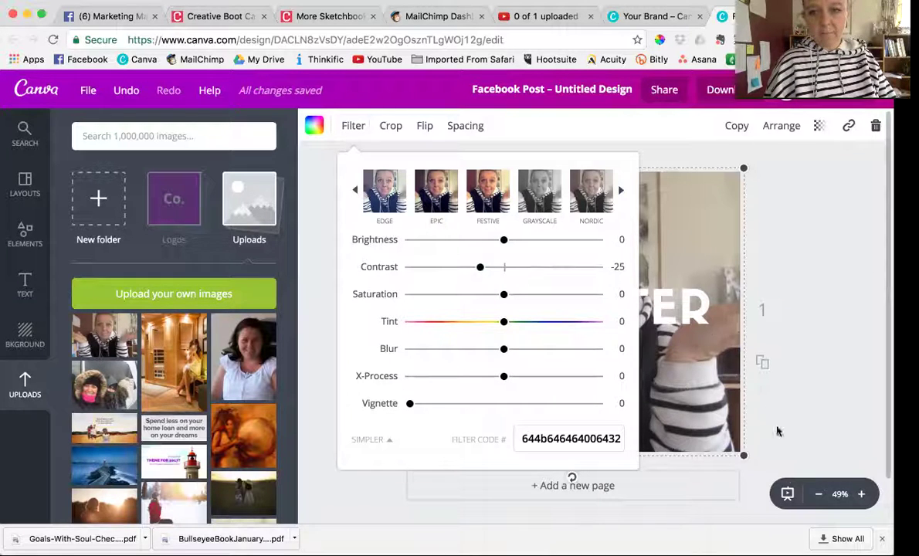
{"action": "left_click", "coordinate": [861, 493]}
{"action": "left_click", "coordinate": [861, 494]}
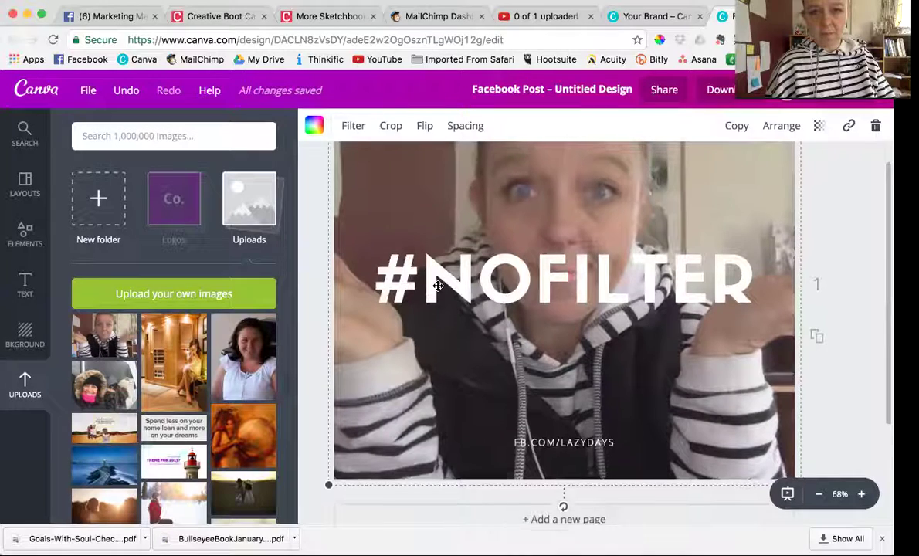
Adjust the photo's filter: brightness -43, saturation +27 and increased contrast.
{"action": "scroll", "coordinate": [437, 286], "scroll_direction": "up", "scroll_amount": 2}
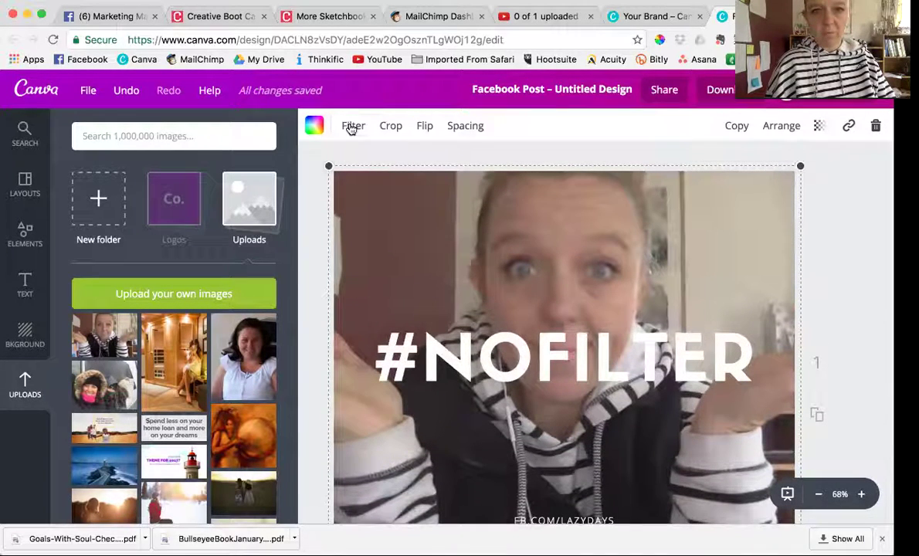
{"action": "left_click", "coordinate": [351, 127]}
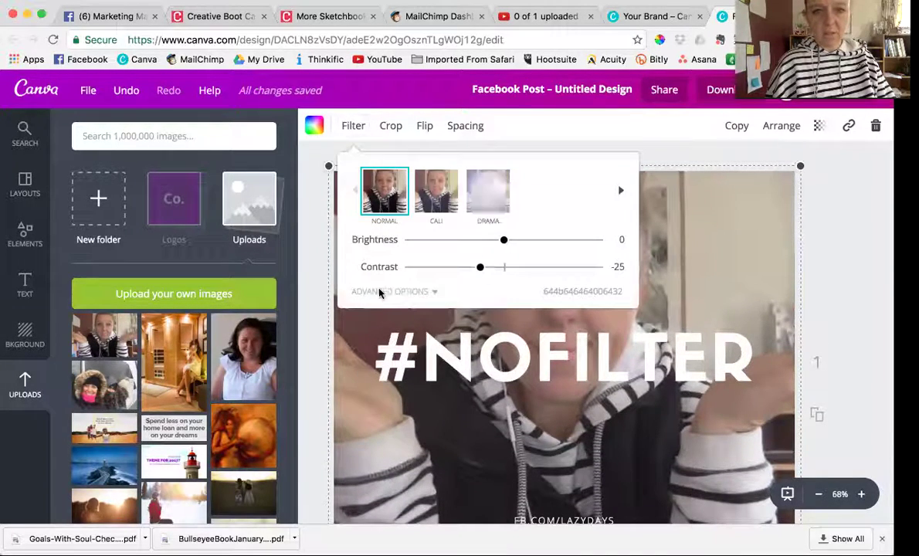
{"action": "left_click", "coordinate": [379, 292]}
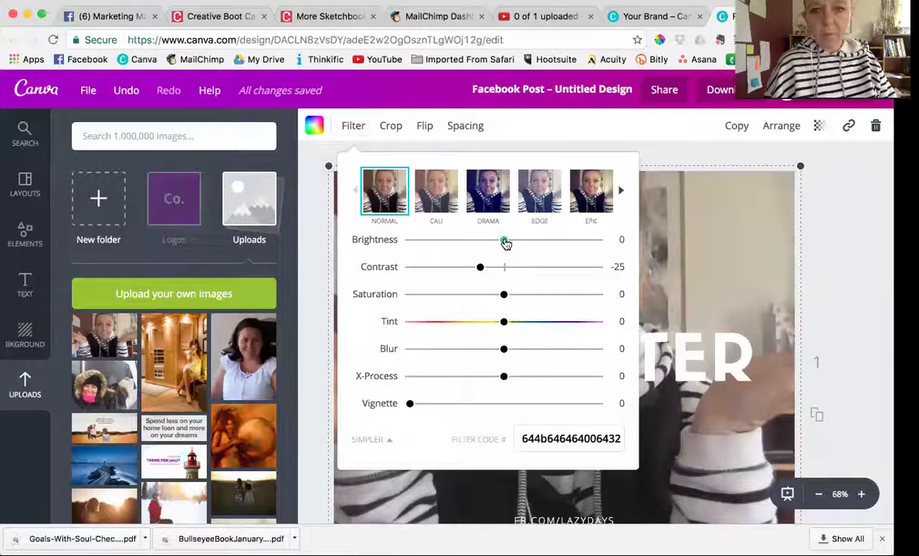
{"action": "left_click_drag", "start_coordinate": [501, 243], "coordinate": [464, 246]}
{"action": "left_click_drag", "start_coordinate": [517, 297], "coordinate": [530, 298]}
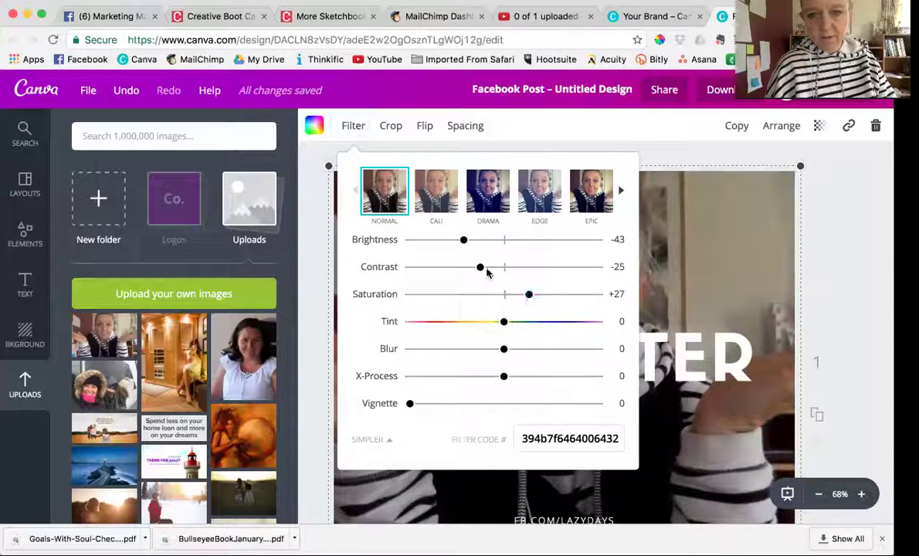
{"action": "left_click_drag", "start_coordinate": [492, 270], "coordinate": [535, 266]}
{"action": "left_click", "coordinate": [824, 235]}
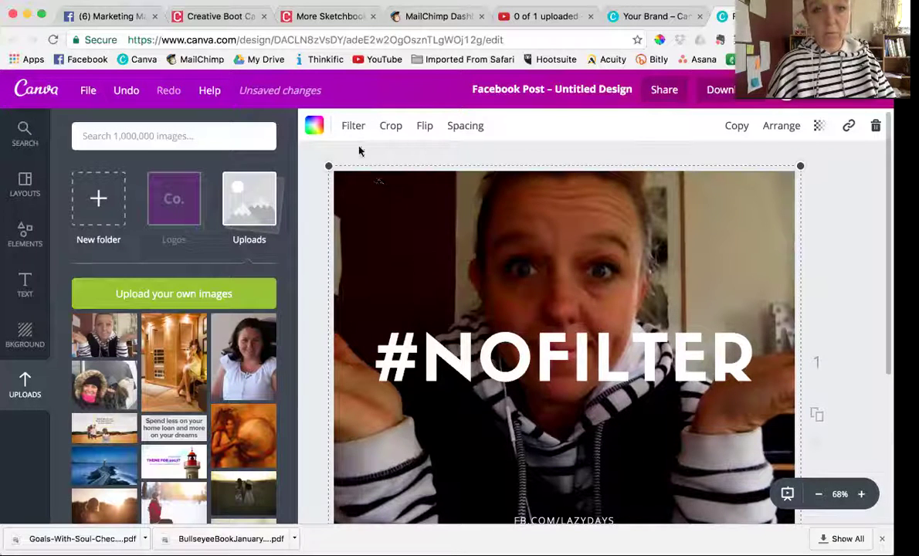
Rework the photo to saturation -59, contrast -63, brightness -56 and vignette +100.
{"action": "left_click", "coordinate": [353, 125]}
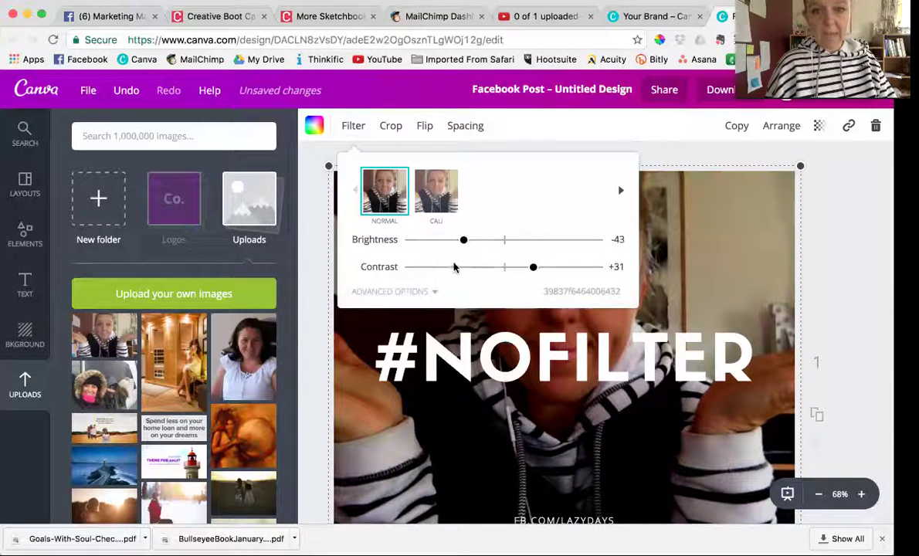
{"action": "left_click", "coordinate": [417, 291]}
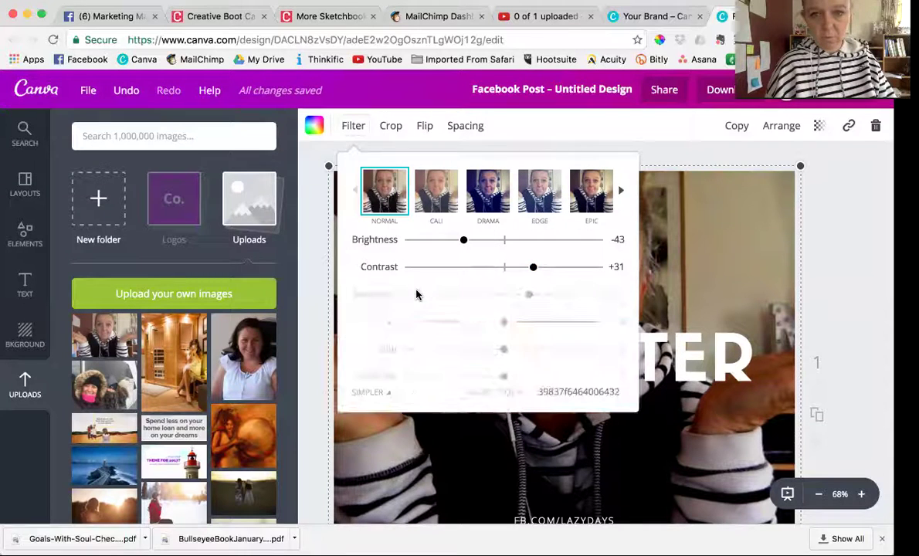
{"action": "left_click_drag", "start_coordinate": [517, 297], "coordinate": [450, 303]}
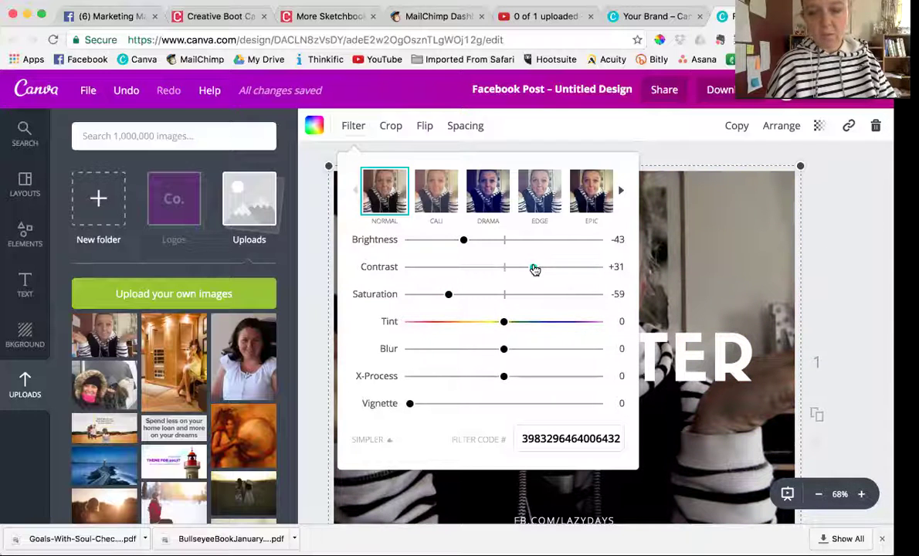
{"action": "left_click_drag", "start_coordinate": [534, 269], "coordinate": [448, 275]}
{"action": "left_click_drag", "start_coordinate": [465, 239], "coordinate": [453, 241]}
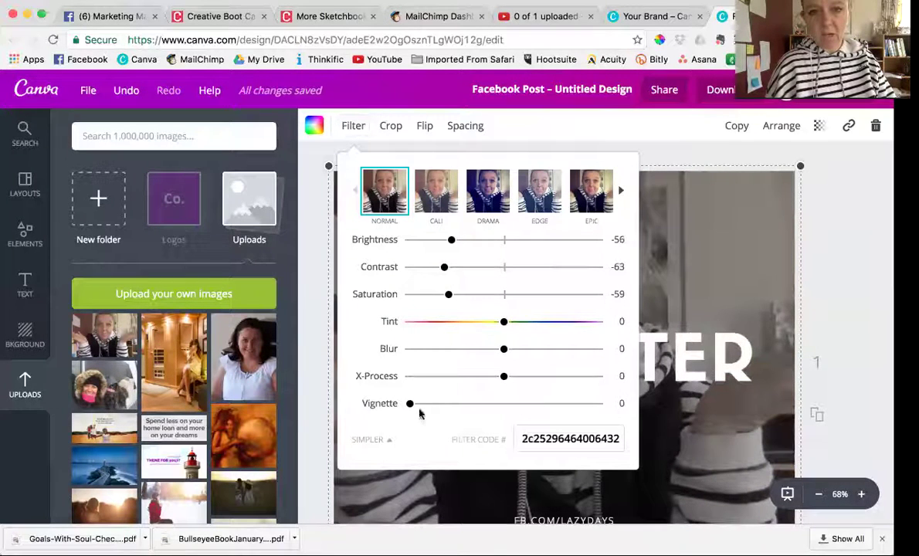
{"action": "left_click_drag", "start_coordinate": [448, 410], "coordinate": [599, 404]}
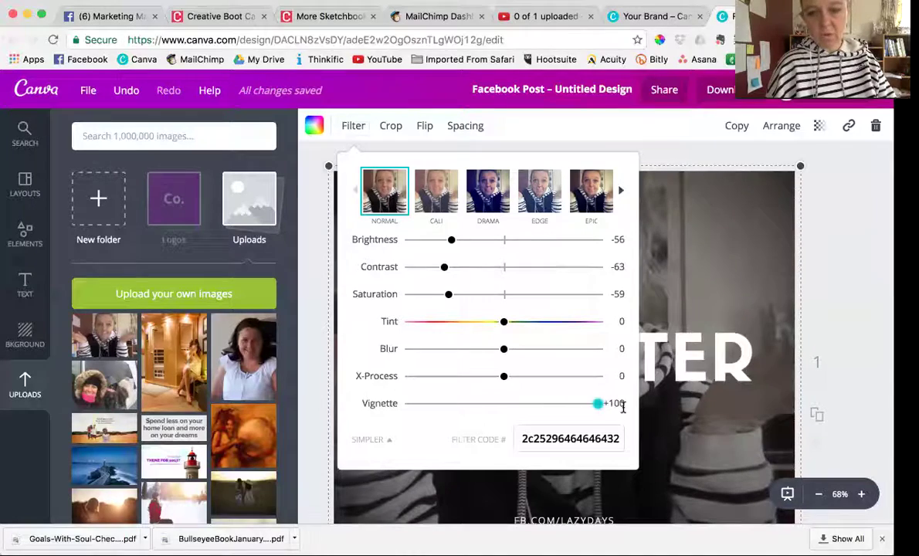
{"action": "left_click", "coordinate": [850, 259]}
Recolour the #NOFILTER headline to a custom dark olive, 565f09.
{"action": "scroll", "coordinate": [757, 295], "scroll_direction": "down", "scroll_amount": 2}
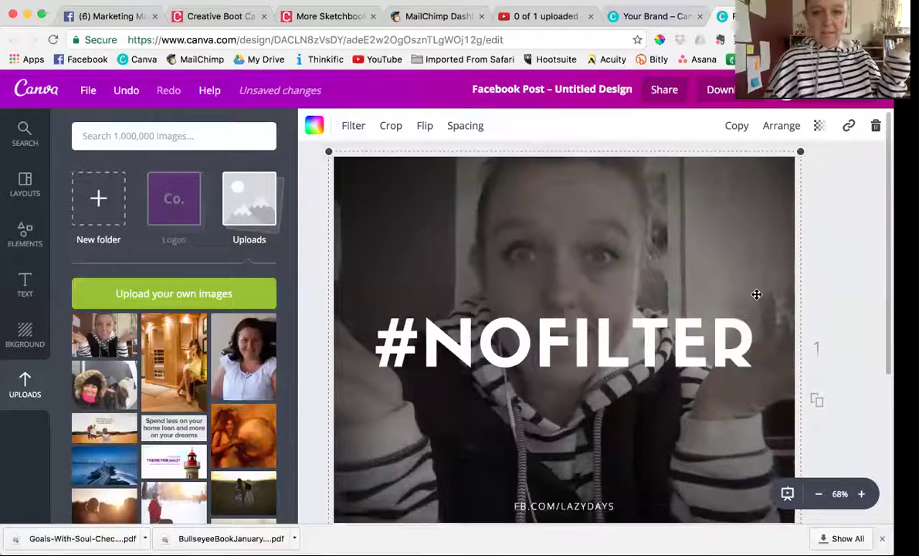
{"action": "scroll", "coordinate": [743, 293], "scroll_direction": "up", "scroll_amount": 1}
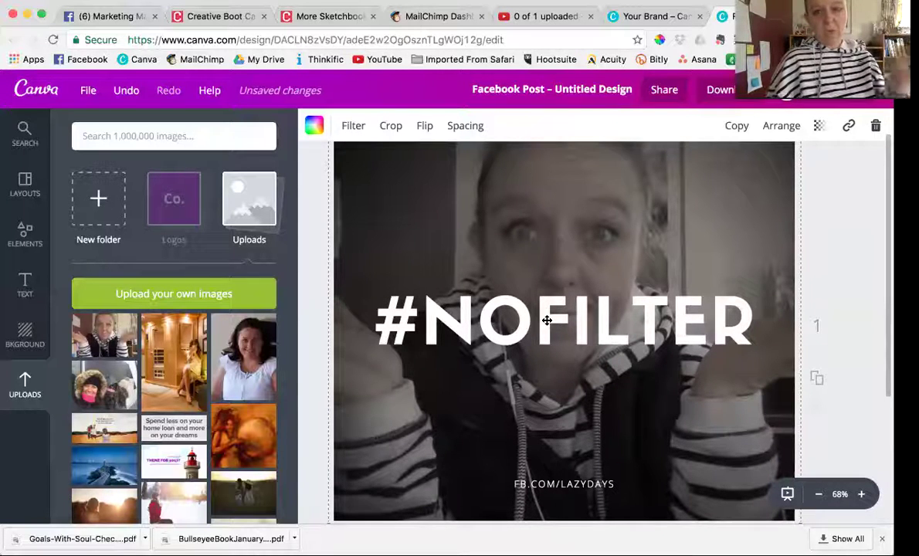
{"action": "left_click", "coordinate": [491, 305]}
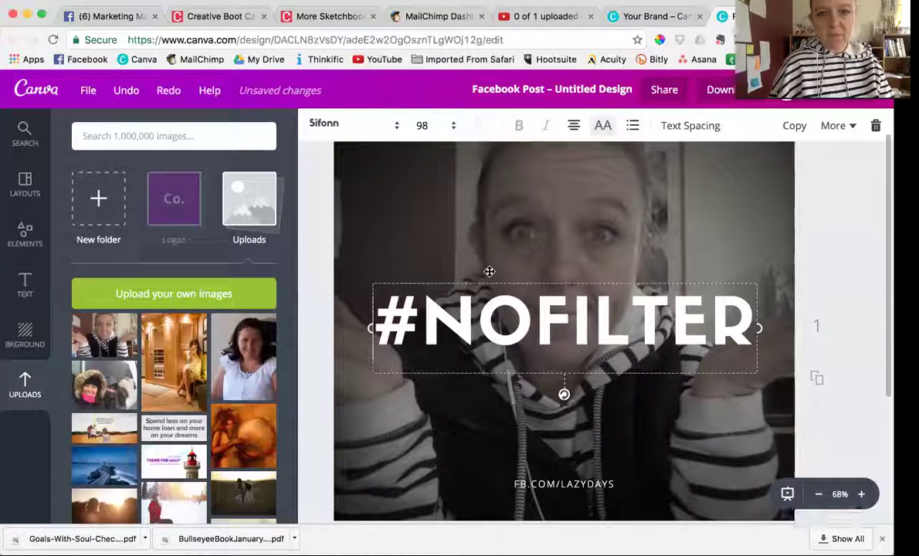
{"action": "left_click", "coordinate": [462, 293]}
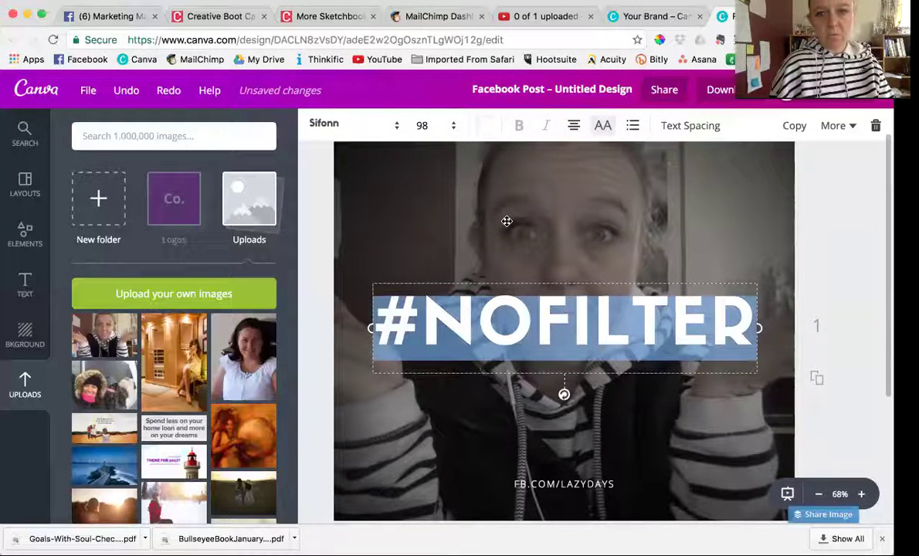
{"action": "left_click", "coordinate": [503, 317]}
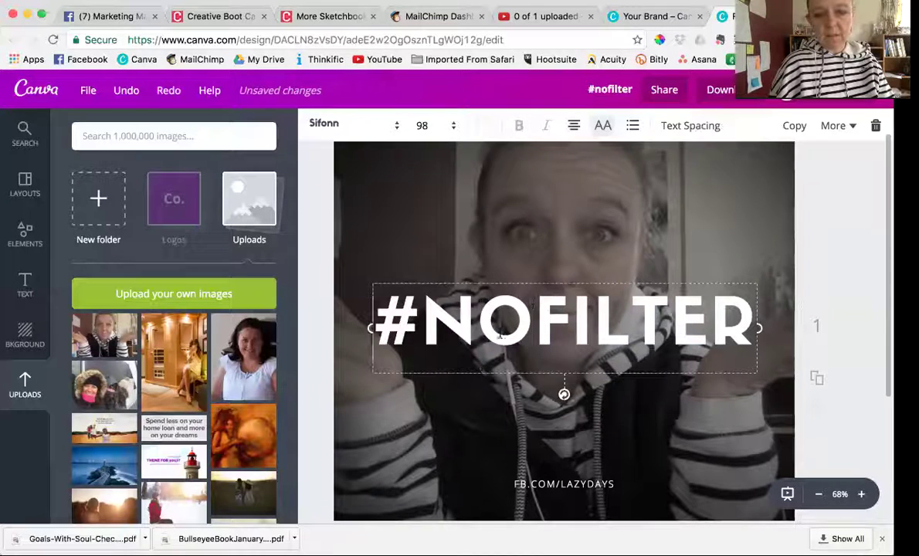
{"action": "left_click", "coordinate": [487, 128]}
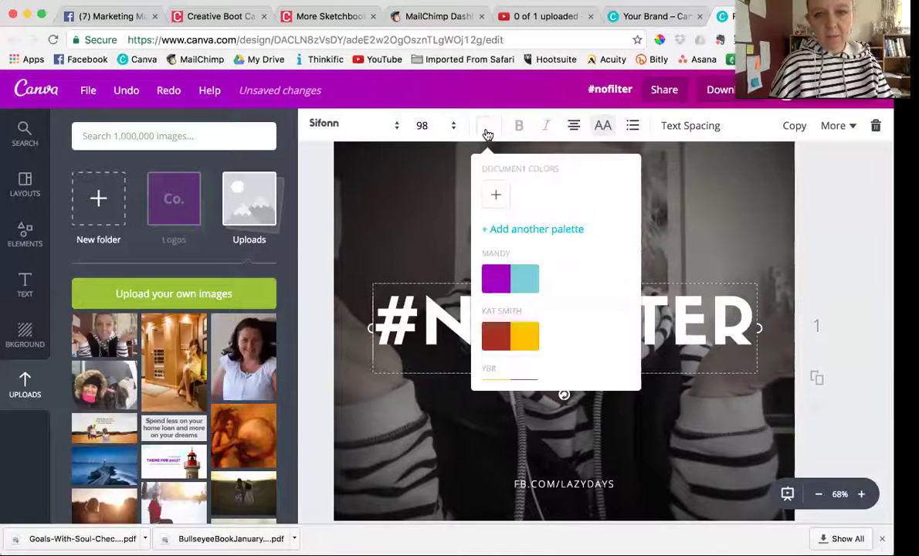
{"action": "left_click", "coordinate": [495, 197]}
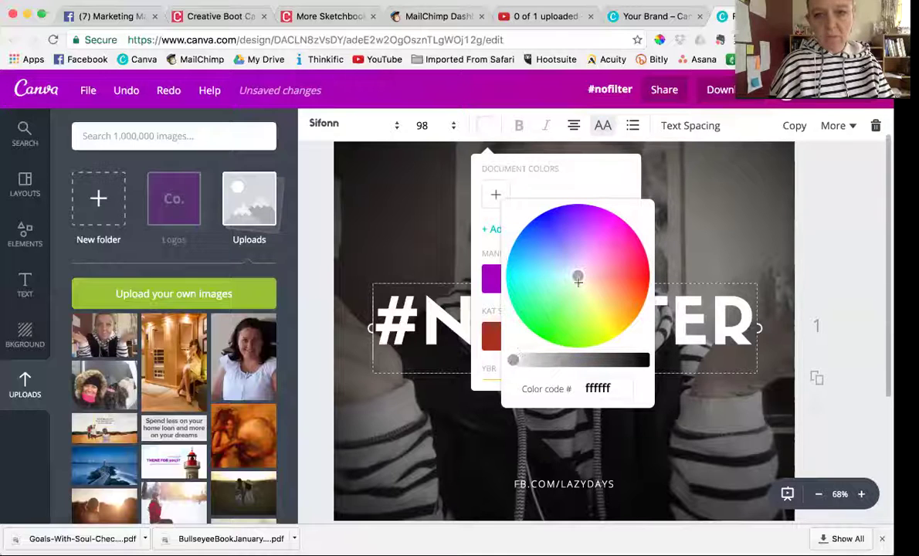
{"action": "left_click_drag", "start_coordinate": [578, 276], "coordinate": [606, 333]}
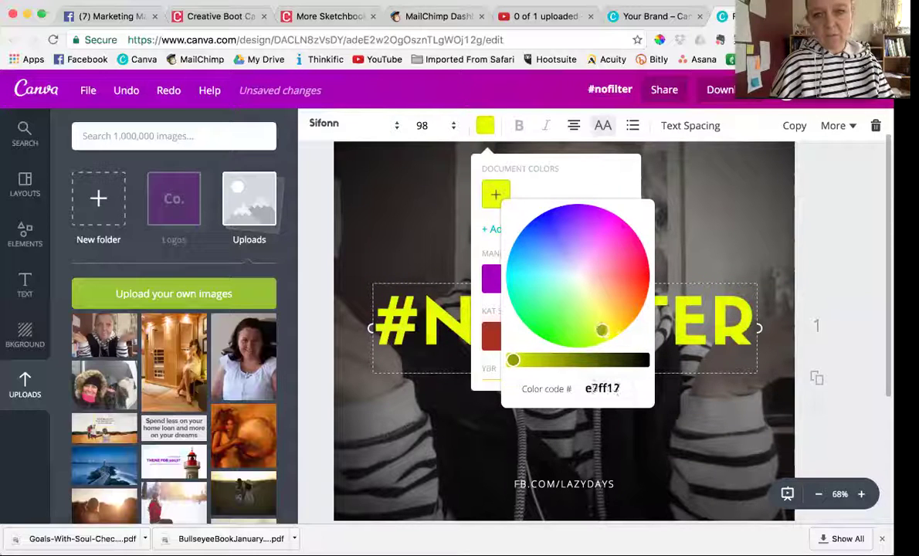
{"action": "left_click_drag", "start_coordinate": [514, 359], "coordinate": [592, 360]}
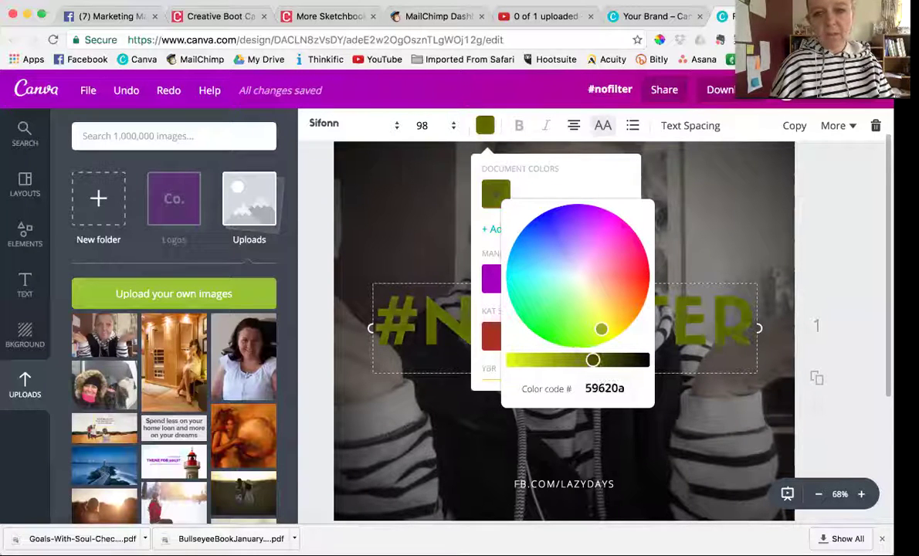
Raise the hoodie photo's brightness filter to about +83.
{"action": "left_click", "coordinate": [682, 228]}
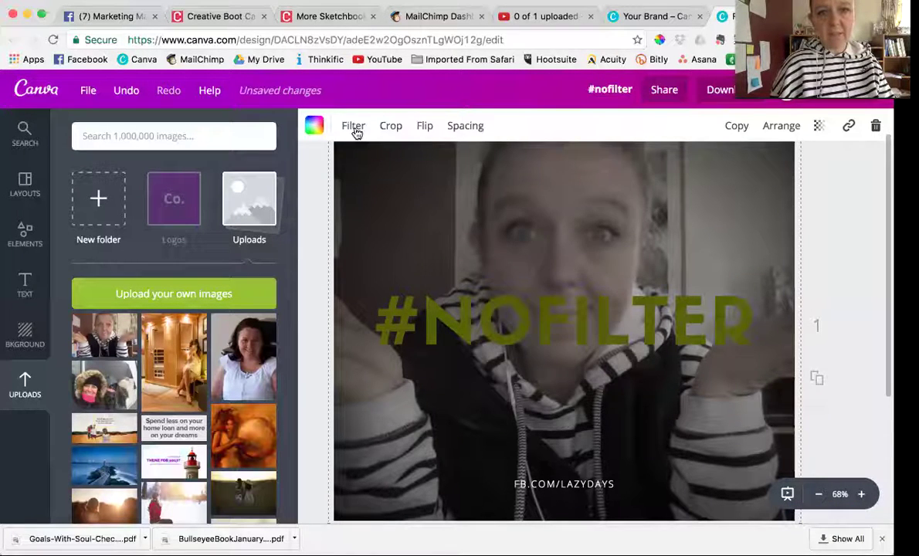
{"action": "left_click", "coordinate": [355, 130]}
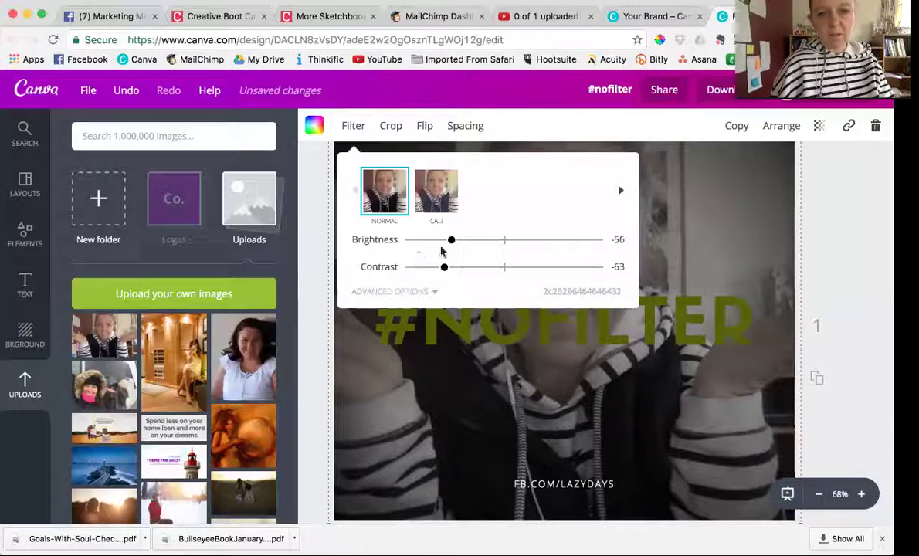
{"action": "left_click", "coordinate": [550, 242]}
{"action": "left_click_drag", "start_coordinate": [575, 248], "coordinate": [583, 247]}
{"action": "left_click", "coordinate": [822, 234]}
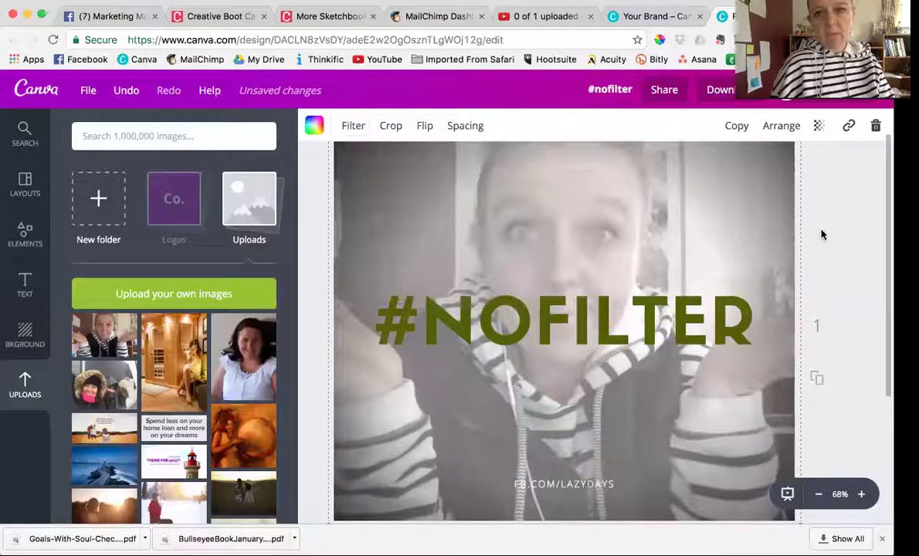
Give the #NOFILTER headline a new custom teal green colour, 35826d.
{"action": "left_click", "coordinate": [553, 337]}
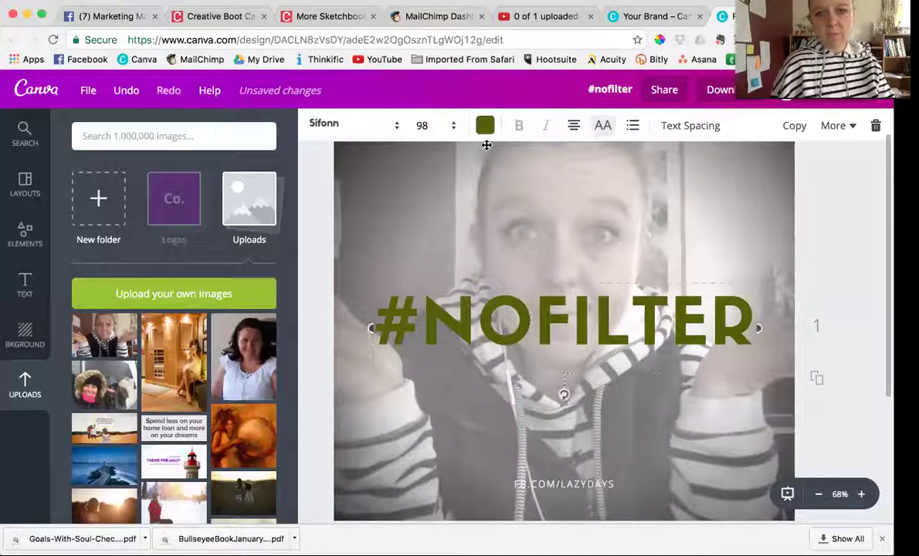
{"action": "left_click", "coordinate": [485, 126]}
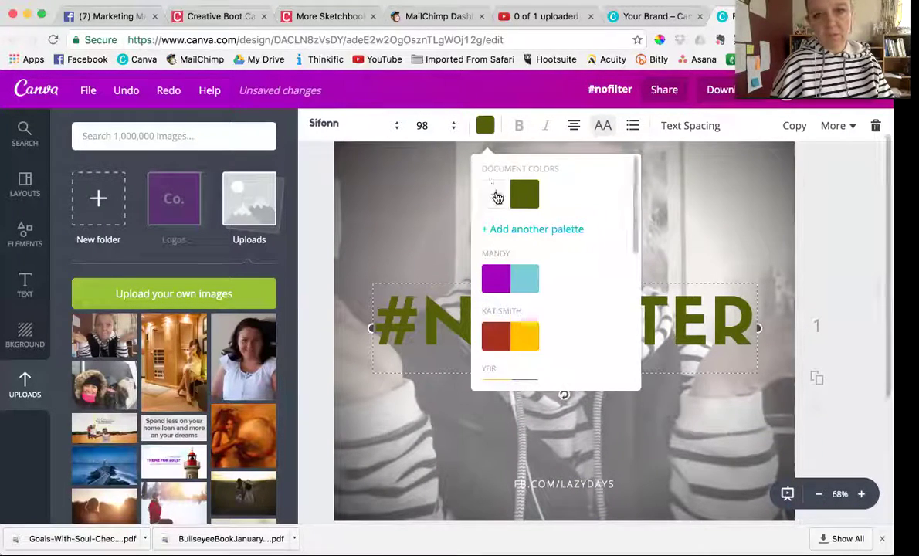
{"action": "left_click", "coordinate": [495, 194]}
{"action": "left_click_drag", "start_coordinate": [593, 359], "coordinate": [546, 272]}
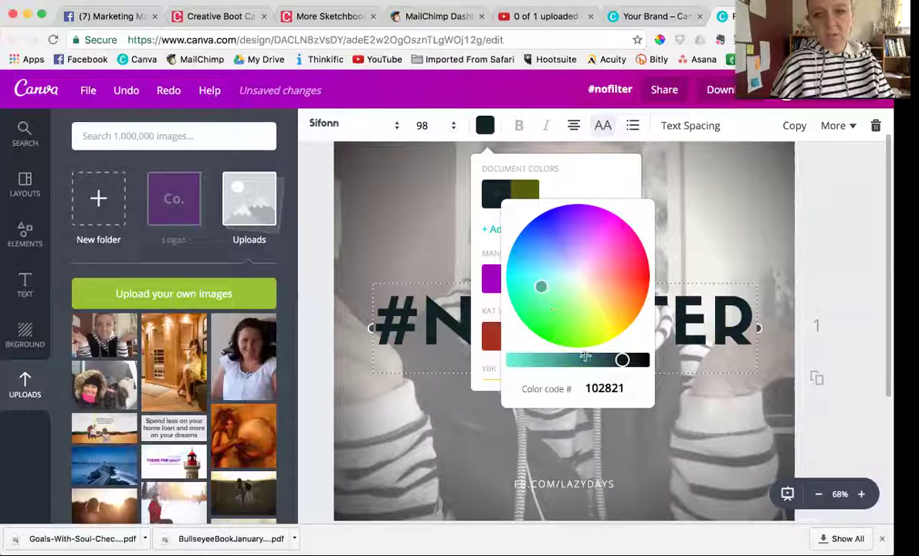
{"action": "left_click", "coordinate": [605, 359]}
{"action": "left_click", "coordinate": [576, 359]}
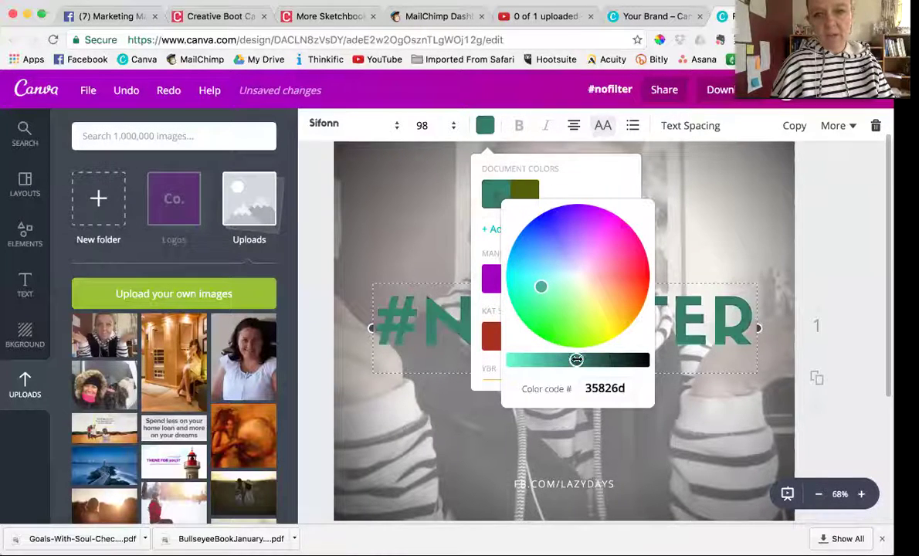
{"action": "left_click", "coordinate": [833, 231]}
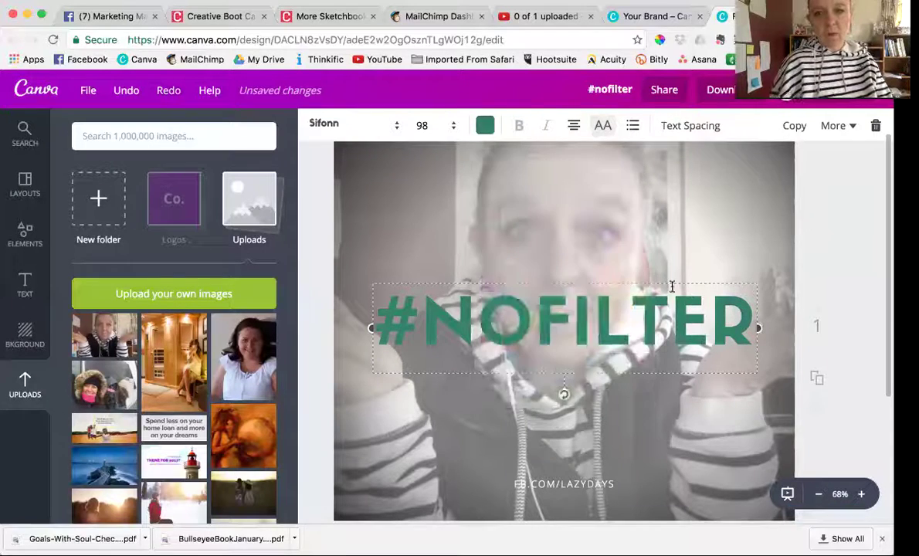
Set the background photo's saturation to -91 and brightness to +100.
{"action": "left_click", "coordinate": [488, 211]}
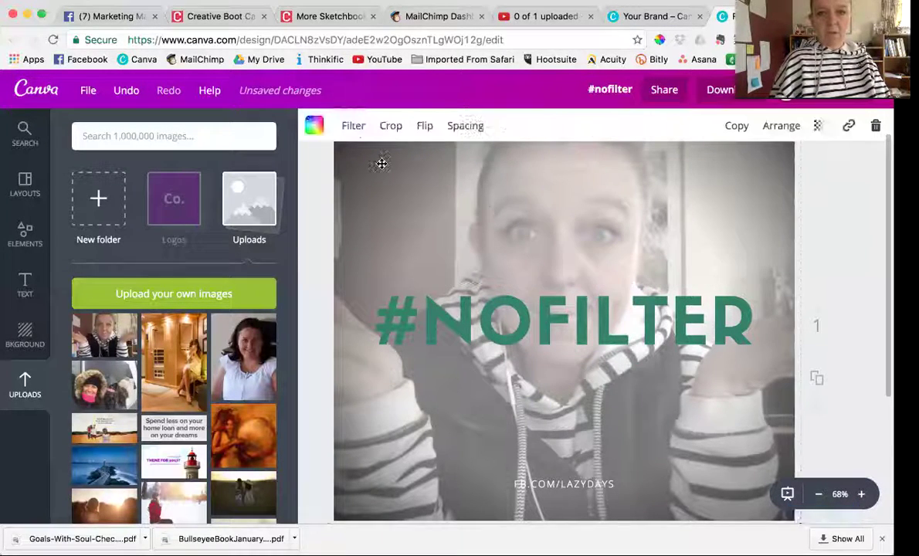
{"action": "left_click", "coordinate": [352, 126]}
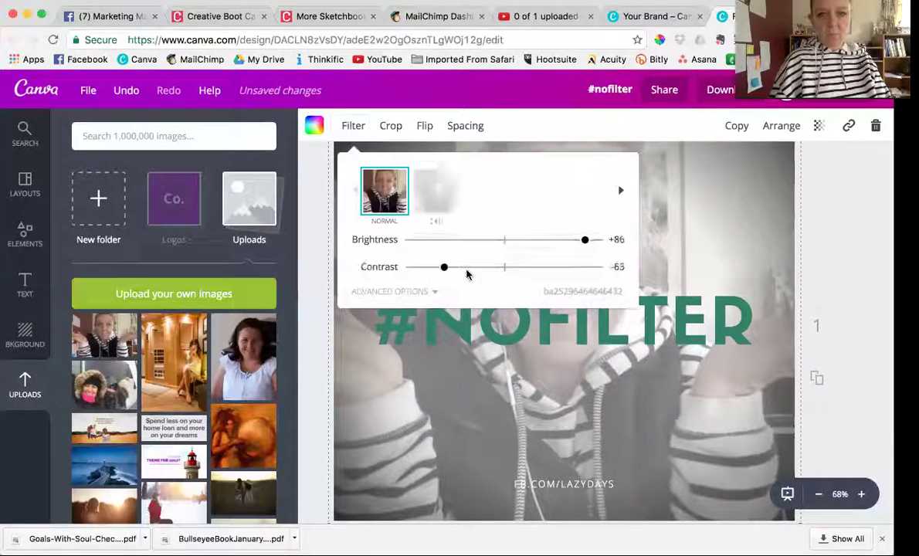
{"action": "left_click", "coordinate": [410, 292]}
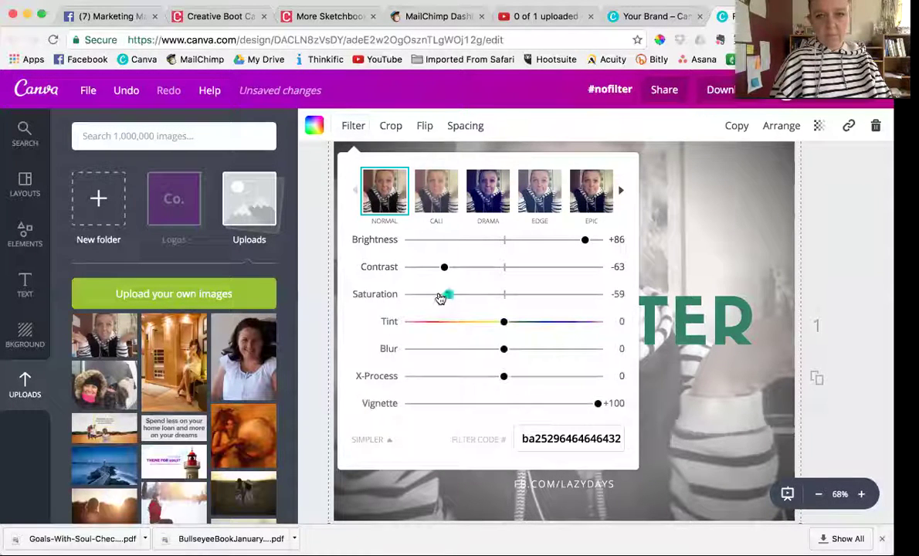
{"action": "left_click_drag", "start_coordinate": [423, 297], "coordinate": [418, 298]}
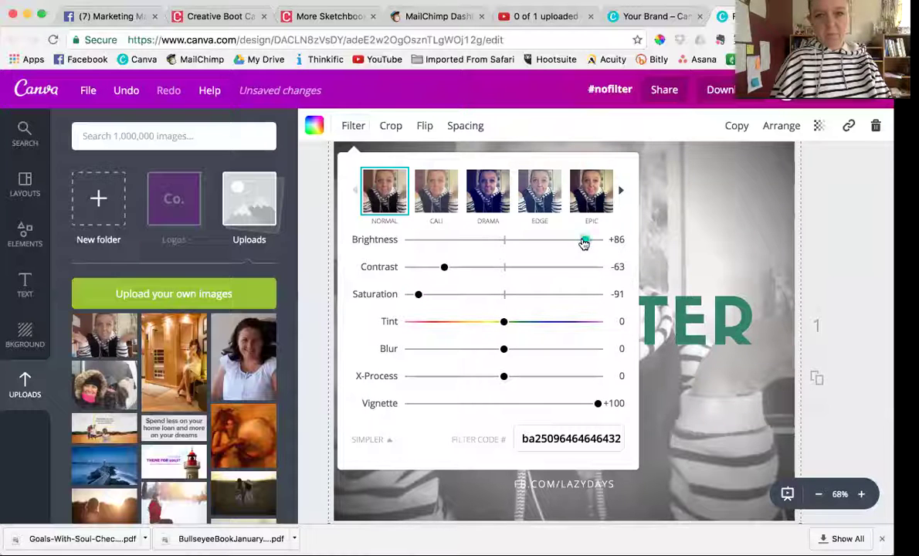
{"action": "left_click_drag", "start_coordinate": [587, 242], "coordinate": [602, 240]}
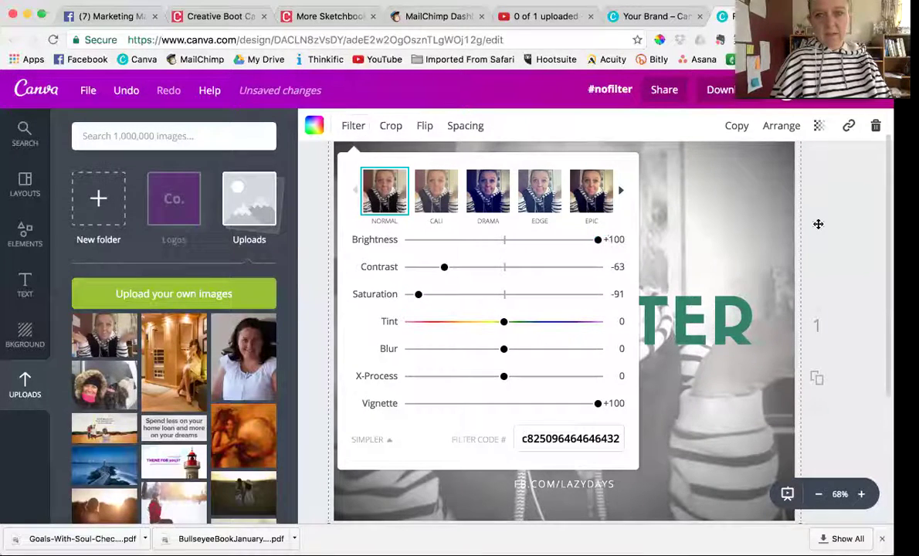
{"action": "left_click", "coordinate": [718, 232]}
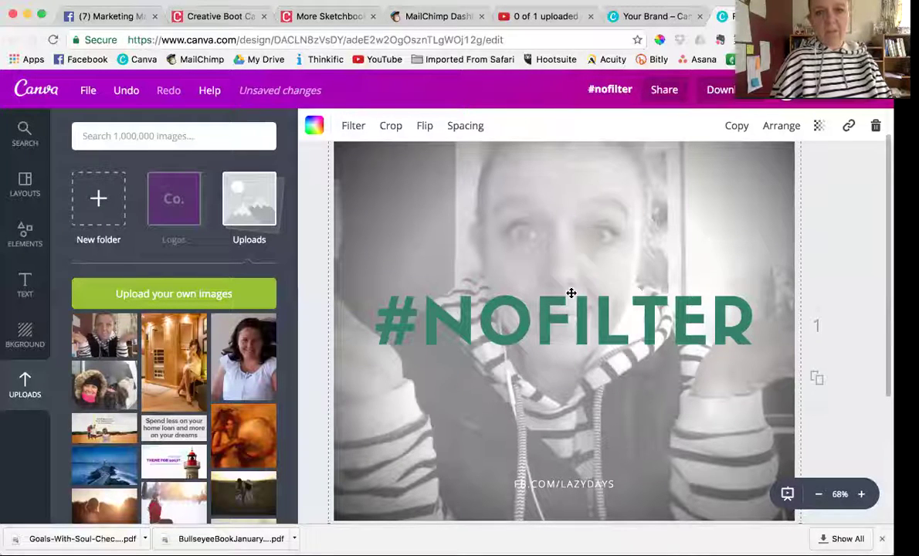
Turn the #NOFILTER headline black, then select the background photo.
{"action": "left_click", "coordinate": [529, 320]}
{"action": "left_click", "coordinate": [485, 125]}
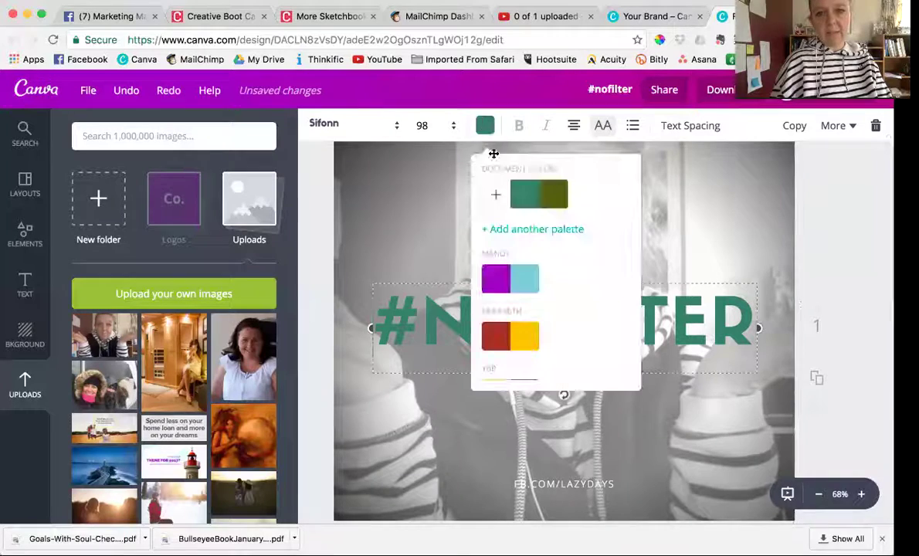
{"action": "scroll", "coordinate": [502, 279], "scroll_direction": "down", "scroll_amount": 6}
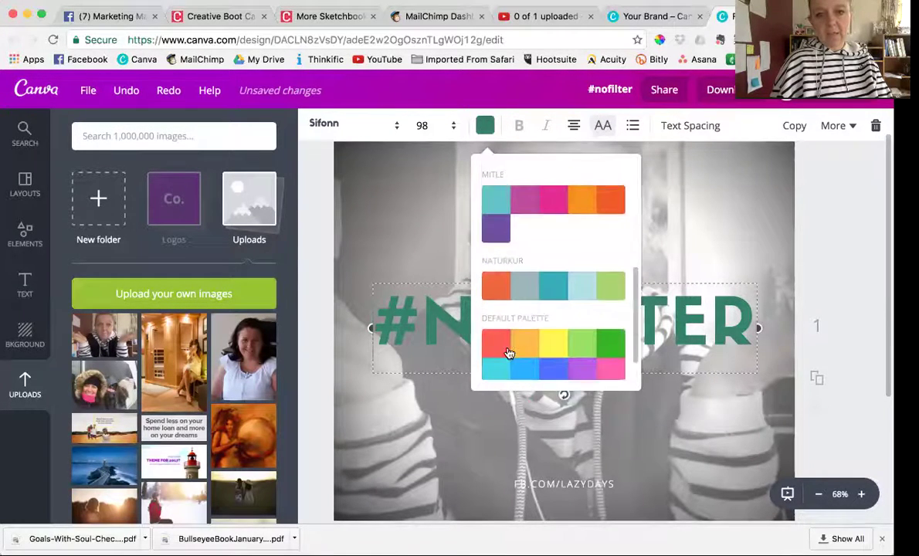
{"action": "scroll", "coordinate": [508, 353], "scroll_direction": "down", "scroll_amount": 2}
{"action": "left_click", "coordinate": [498, 363]}
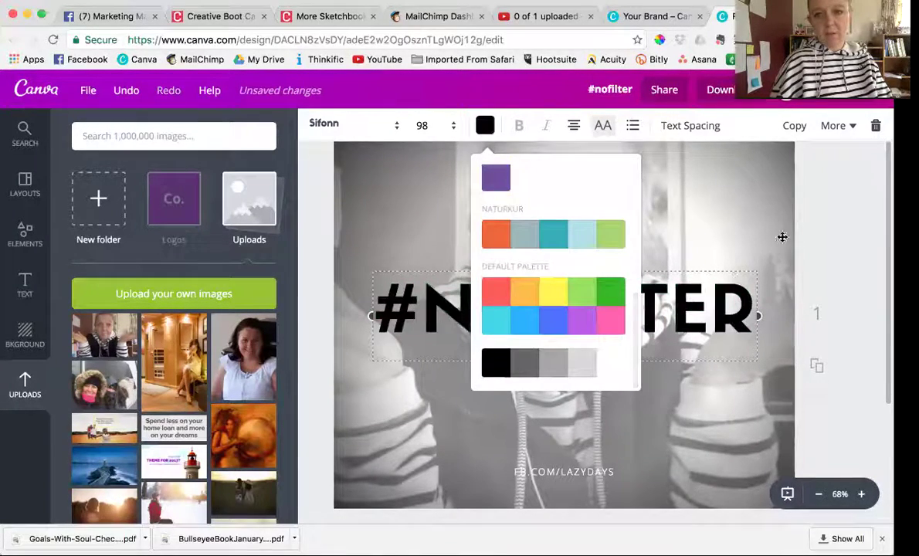
{"action": "left_click", "coordinate": [744, 215]}
{"action": "scroll", "coordinate": [699, 215], "scroll_direction": "up", "scroll_amount": 1}
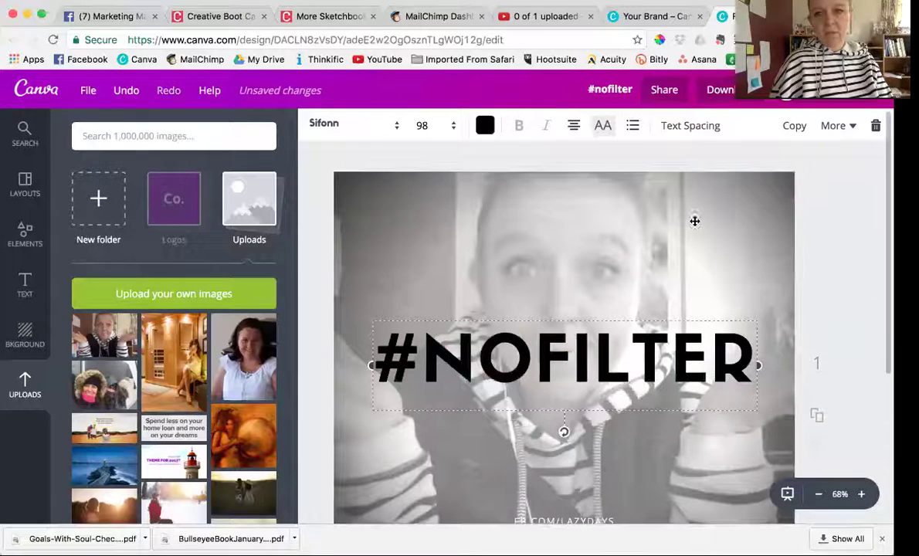
{"action": "left_click", "coordinate": [626, 311]}
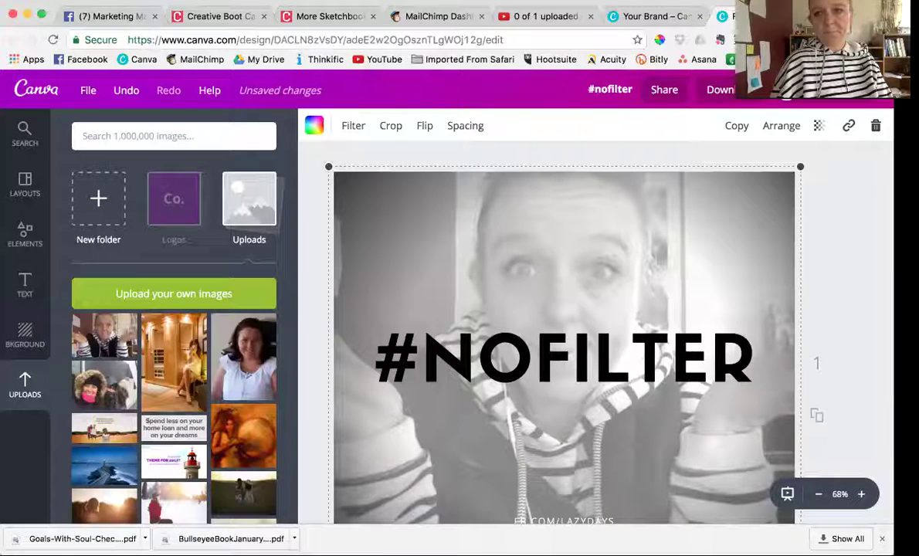
Lower the background photo's transparency to 43 so it fades behind the headline.
{"action": "left_click", "coordinate": [818, 127]}
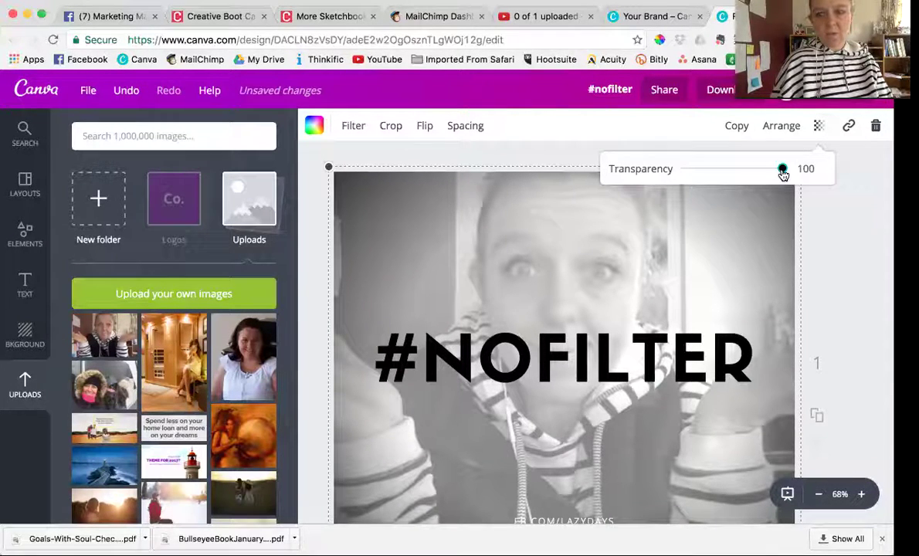
{"action": "left_click_drag", "start_coordinate": [771, 176], "coordinate": [726, 175]}
{"action": "left_click", "coordinate": [846, 360]}
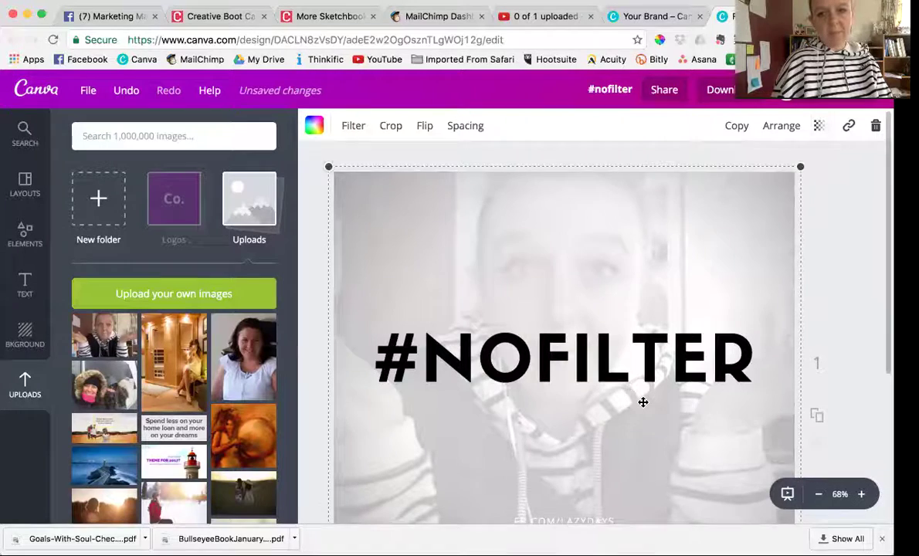
{"action": "scroll", "coordinate": [643, 401], "scroll_direction": "down", "scroll_amount": 5}
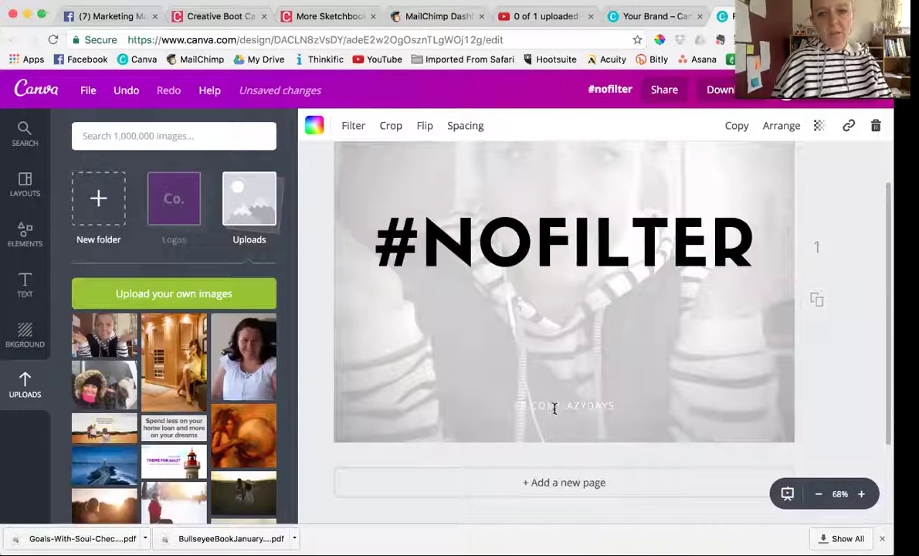
Color the FB.COM/LAZYDAYS footer caption black, then reselect the background photo.
{"action": "left_click", "coordinate": [553, 407]}
{"action": "left_click", "coordinate": [485, 127]}
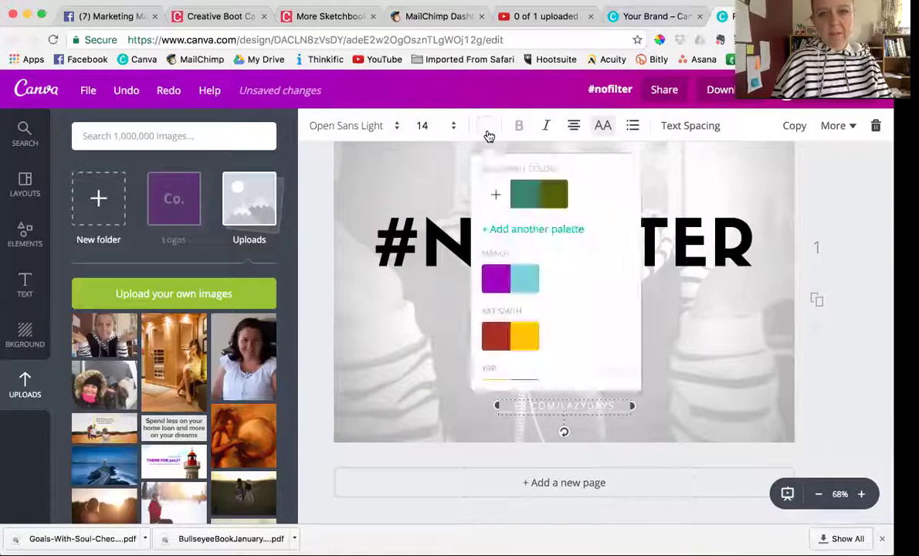
{"action": "scroll", "coordinate": [514, 313], "scroll_direction": "down", "scroll_amount": 5}
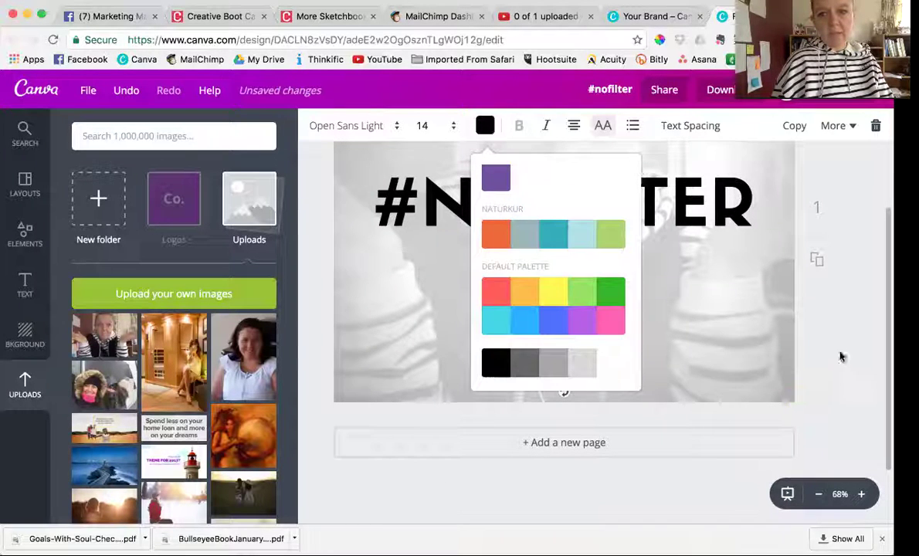
{"action": "left_click", "coordinate": [803, 344]}
{"action": "scroll", "coordinate": [789, 333], "scroll_direction": "up", "scroll_amount": 2}
{"action": "scroll", "coordinate": [789, 333], "scroll_direction": "up", "scroll_amount": 2}
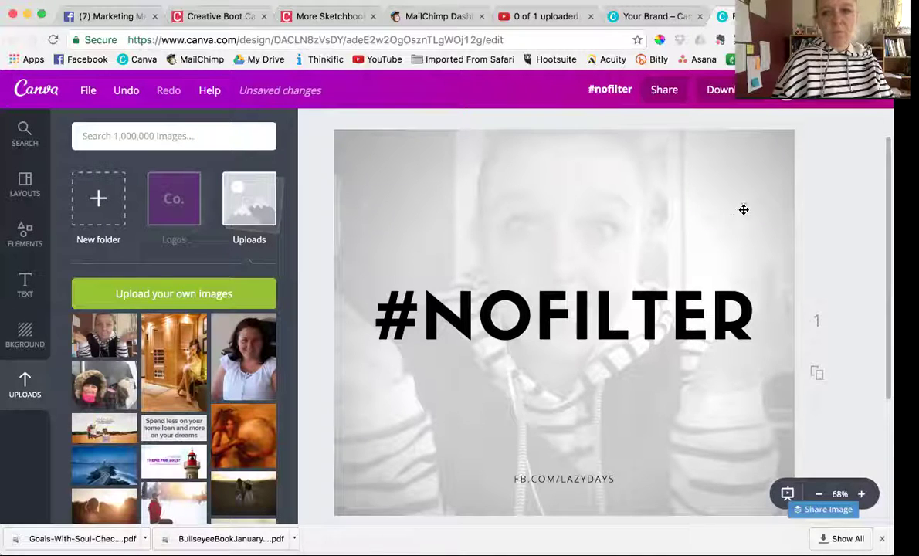
{"action": "left_click", "coordinate": [752, 183]}
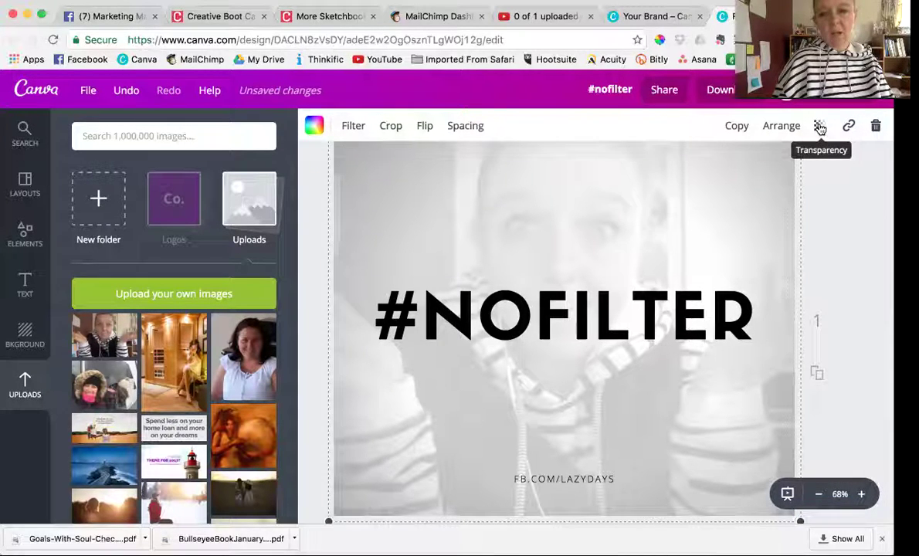
Set the photo's transparency back to 100 and make the #NOFILTER headline white.
{"action": "left_click", "coordinate": [820, 127]}
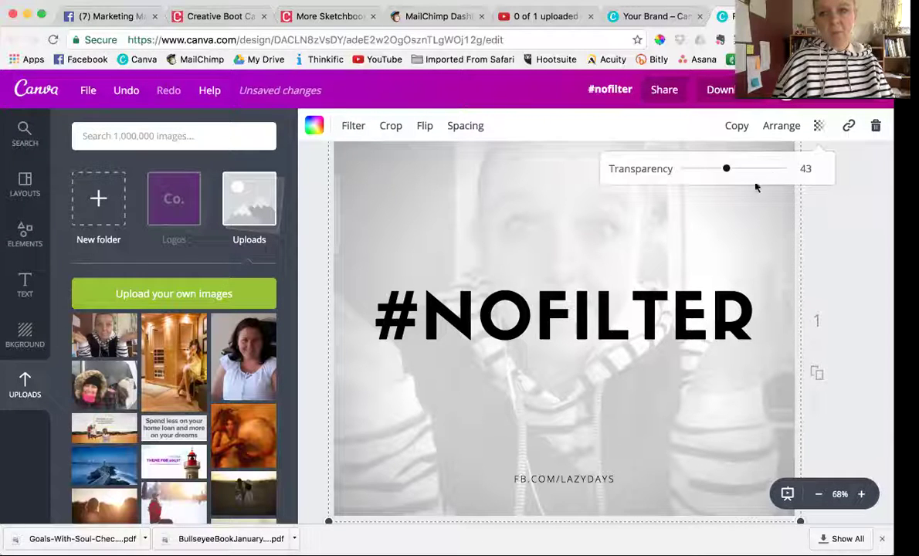
{"action": "left_click_drag", "start_coordinate": [727, 170], "coordinate": [804, 174]}
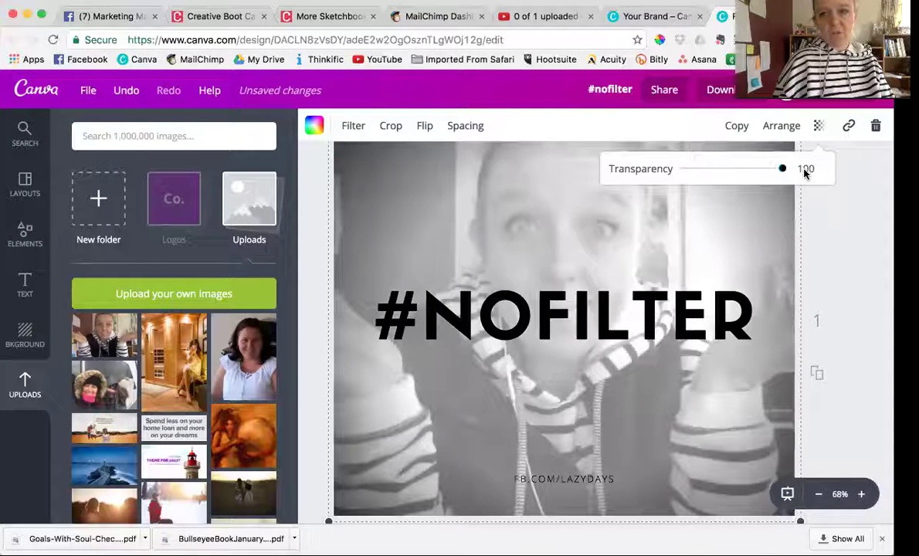
{"action": "left_click", "coordinate": [482, 307]}
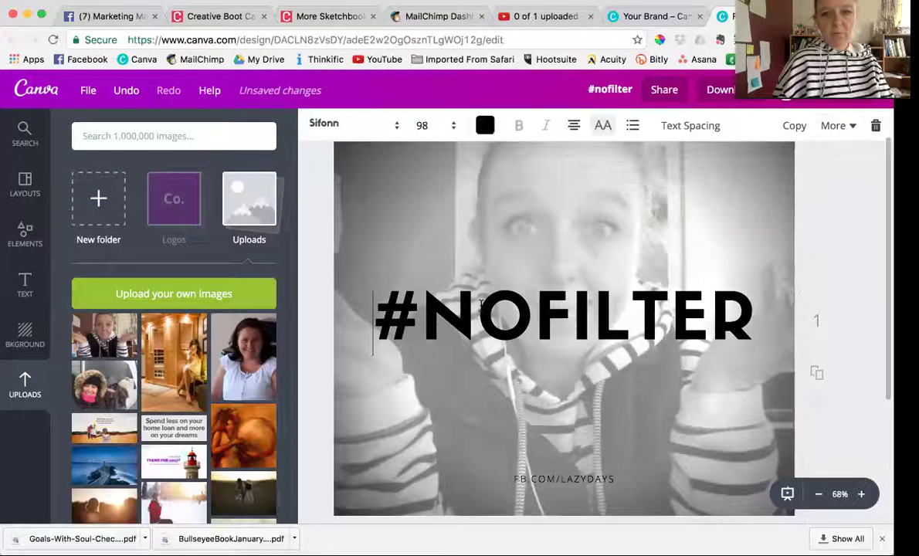
{"action": "left_click", "coordinate": [485, 125]}
{"action": "scroll", "coordinate": [540, 309], "scroll_direction": "down", "scroll_amount": 5}
{"action": "left_click", "coordinate": [609, 362]}
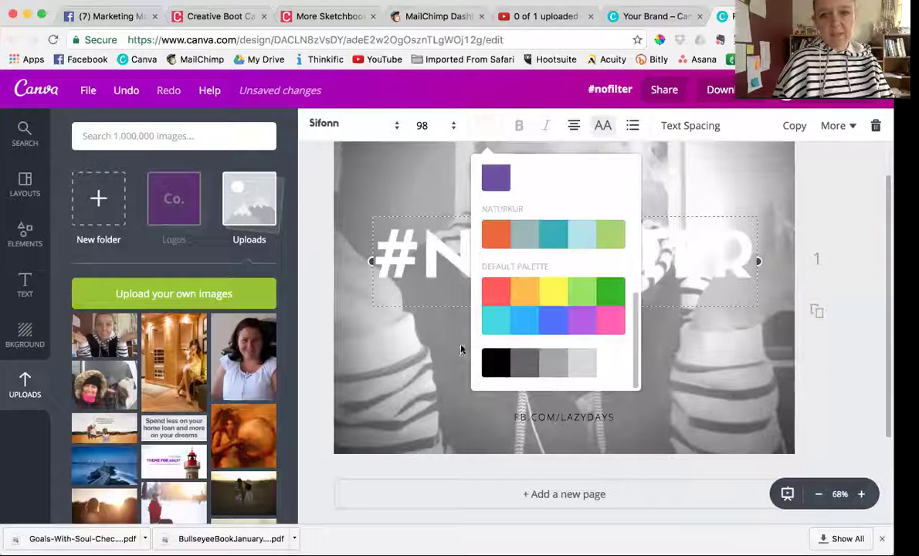
Change the FB.COM/LAZYDAYS footer text color to white.
{"action": "left_click", "coordinate": [537, 421]}
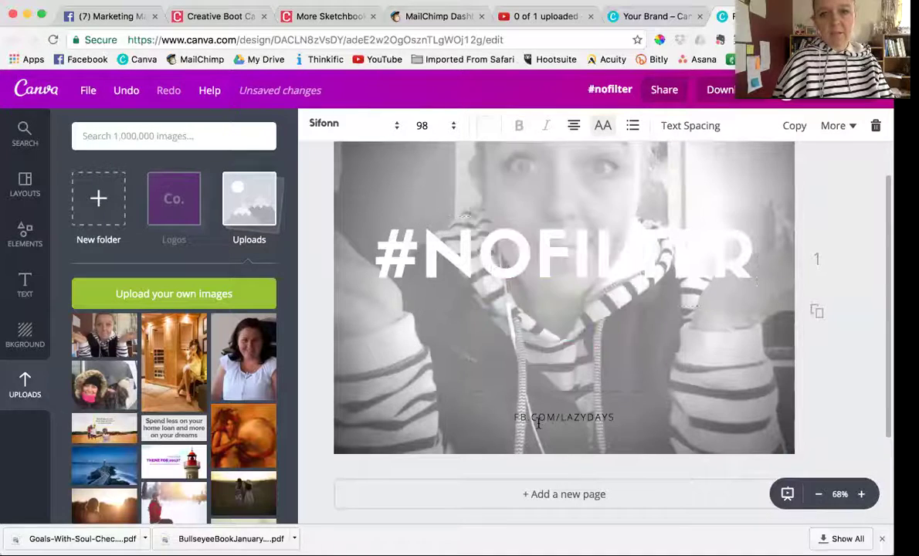
{"action": "left_click", "coordinate": [485, 126]}
{"action": "scroll", "coordinate": [552, 316], "scroll_direction": "down", "scroll_amount": 5}
{"action": "left_click", "coordinate": [602, 366]}
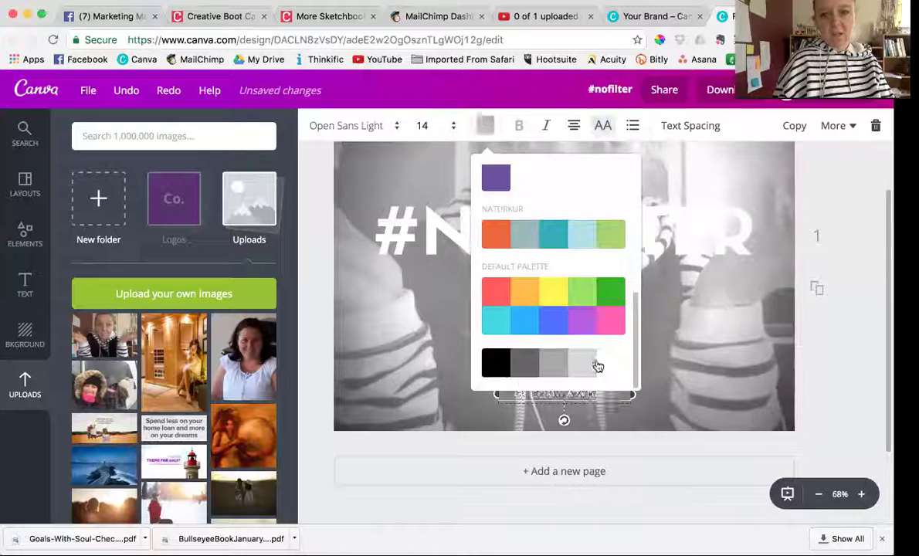
{"action": "scroll", "coordinate": [305, 359], "scroll_direction": "up", "scroll_amount": 3}
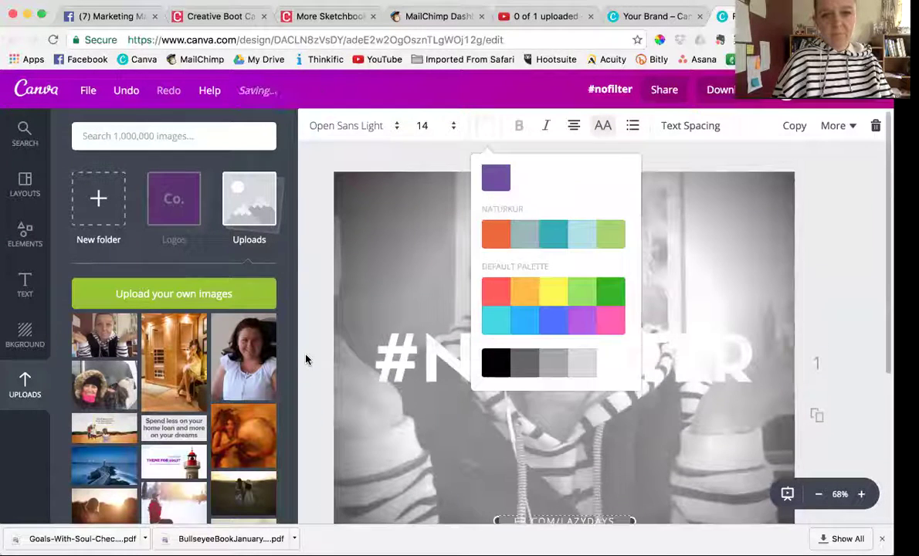
Add a square from Elements > Shapes and stretch it over the whole page at 50% zoom.
{"action": "left_click", "coordinate": [396, 383]}
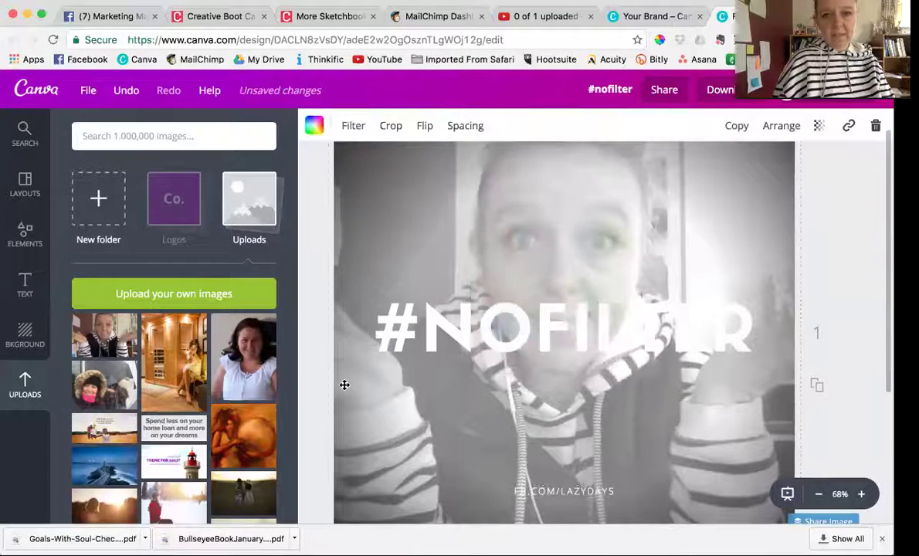
{"action": "left_click", "coordinate": [22, 240]}
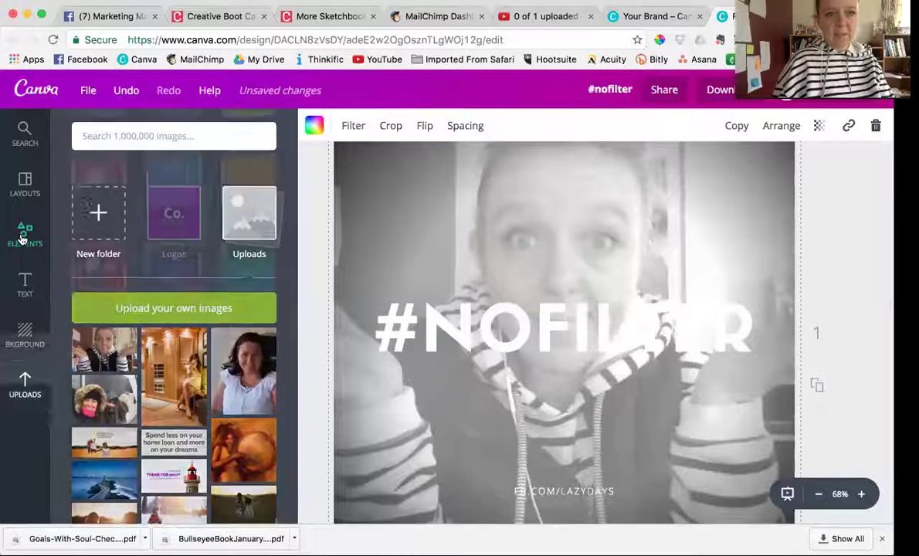
{"action": "left_click", "coordinate": [92, 292]}
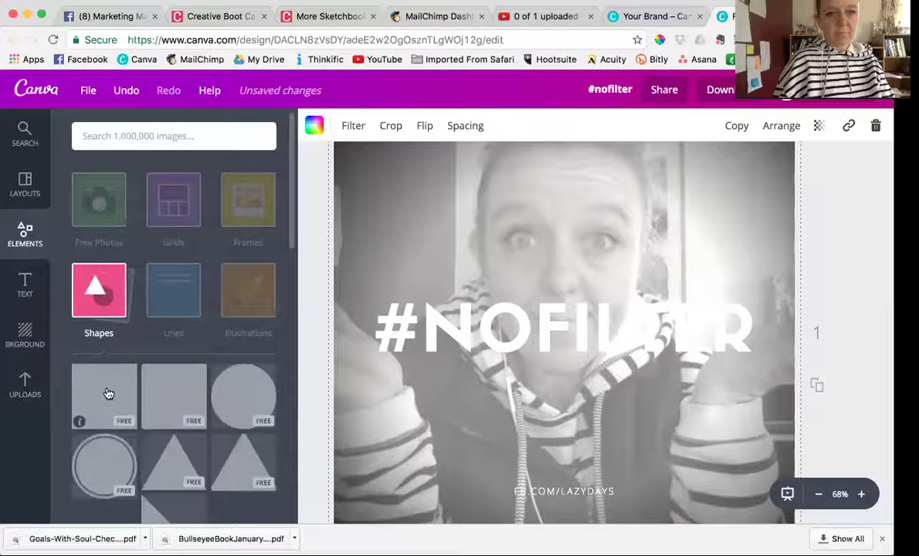
{"action": "left_click", "coordinate": [103, 390]}
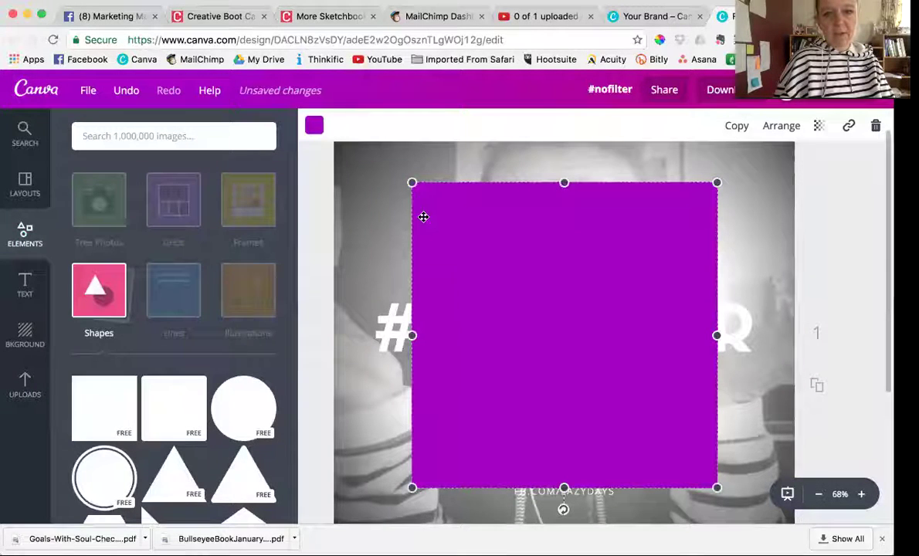
{"action": "left_click", "coordinate": [816, 498]}
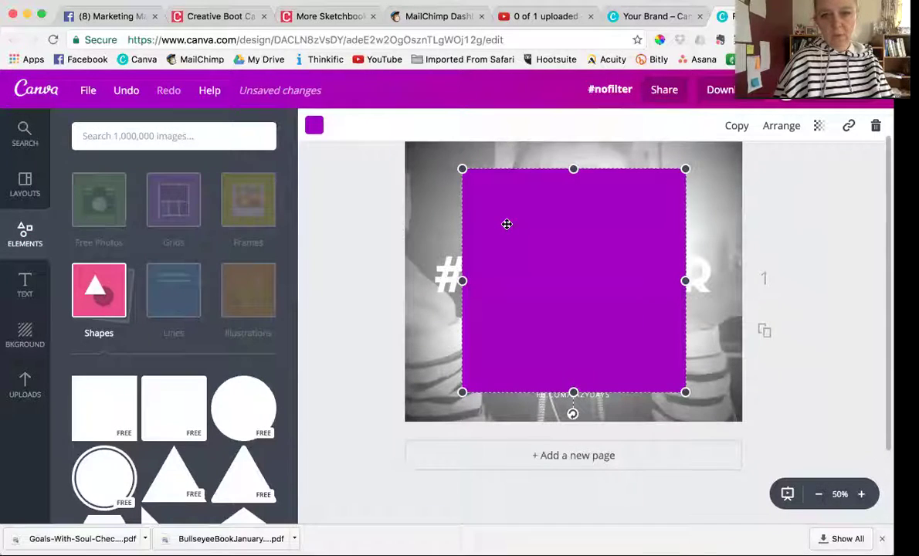
{"action": "left_click_drag", "start_coordinate": [461, 201], "coordinate": [365, 187]}
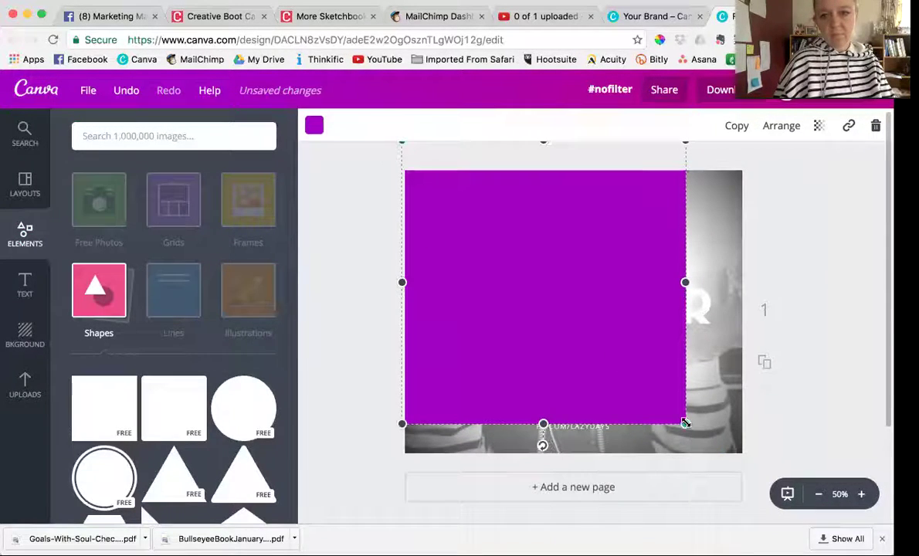
{"action": "left_click_drag", "start_coordinate": [685, 424], "coordinate": [780, 490]}
Make the covering square black with transparency 64.
{"action": "left_click", "coordinate": [313, 125]}
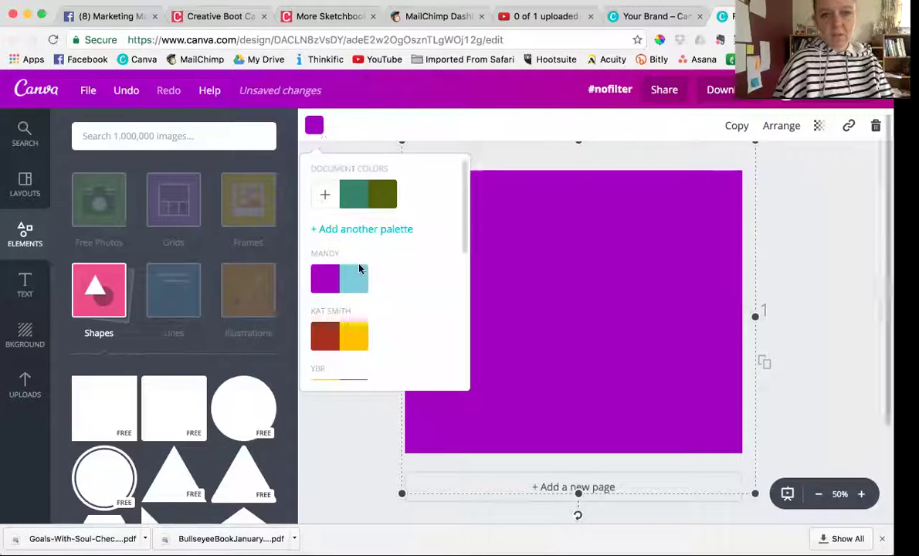
{"action": "scroll", "coordinate": [360, 278], "scroll_direction": "down", "scroll_amount": 5}
{"action": "left_click", "coordinate": [321, 363]}
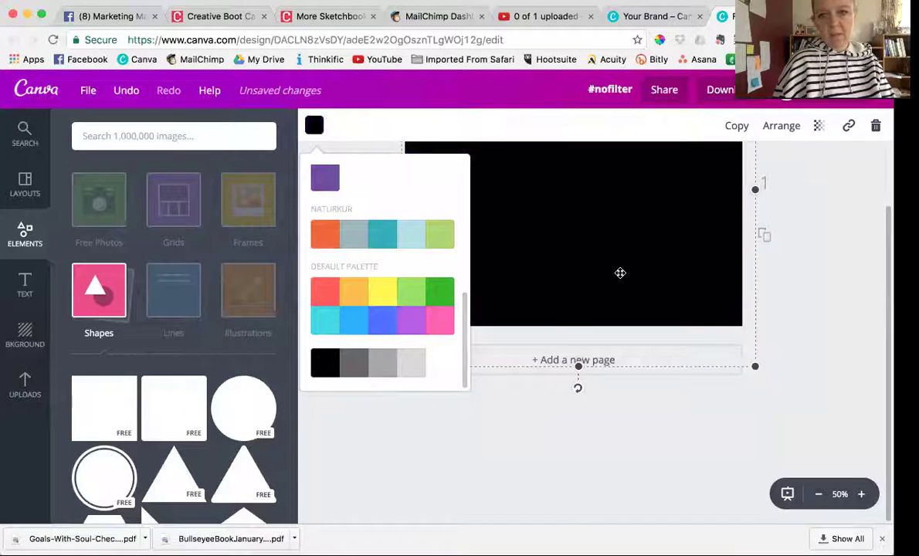
{"action": "scroll", "coordinate": [620, 273], "scroll_direction": "up", "scroll_amount": 3}
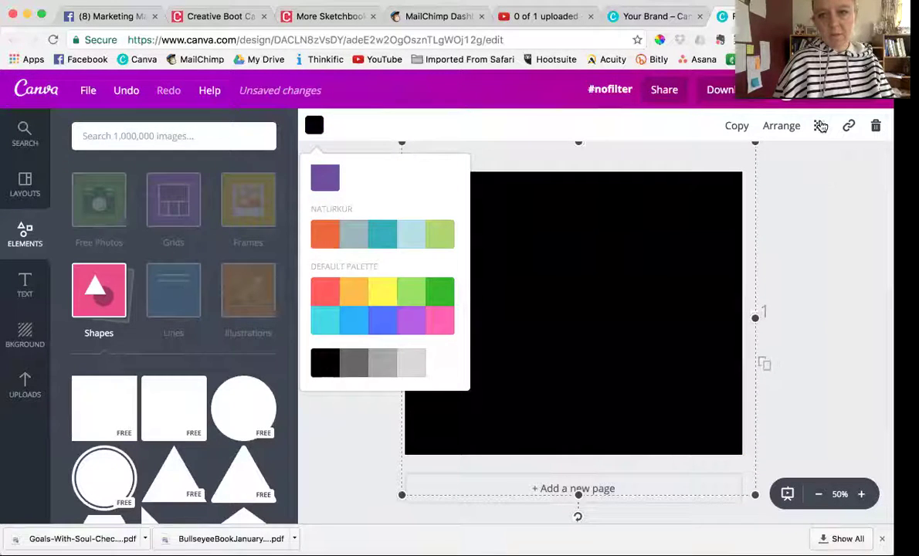
{"action": "left_click", "coordinate": [820, 126]}
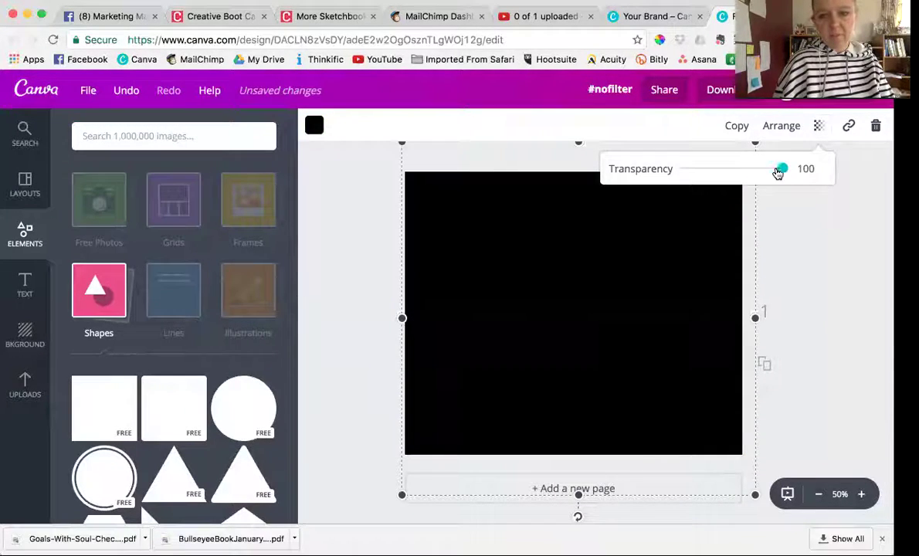
{"action": "left_click_drag", "start_coordinate": [779, 171], "coordinate": [748, 172]}
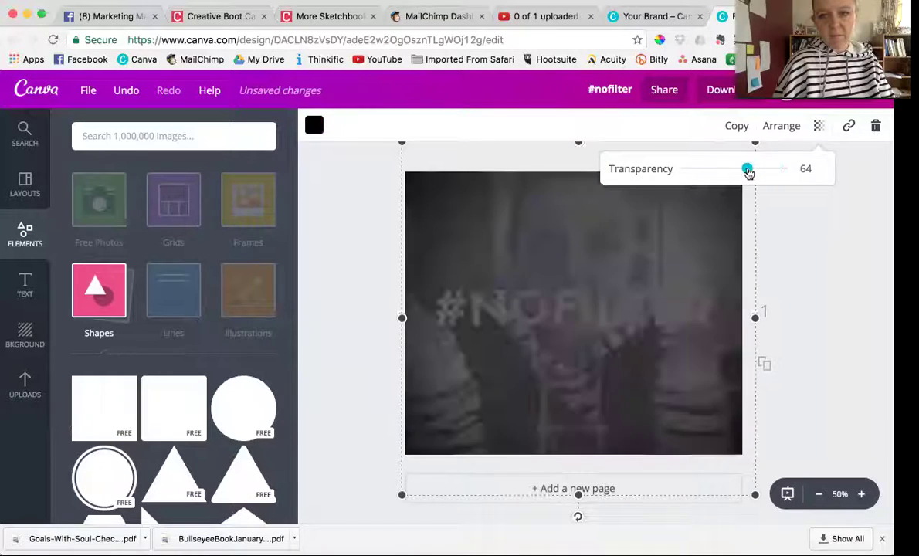
Send the dark square behind the text and deselect to preview the design.
{"action": "left_click", "coordinate": [782, 126]}
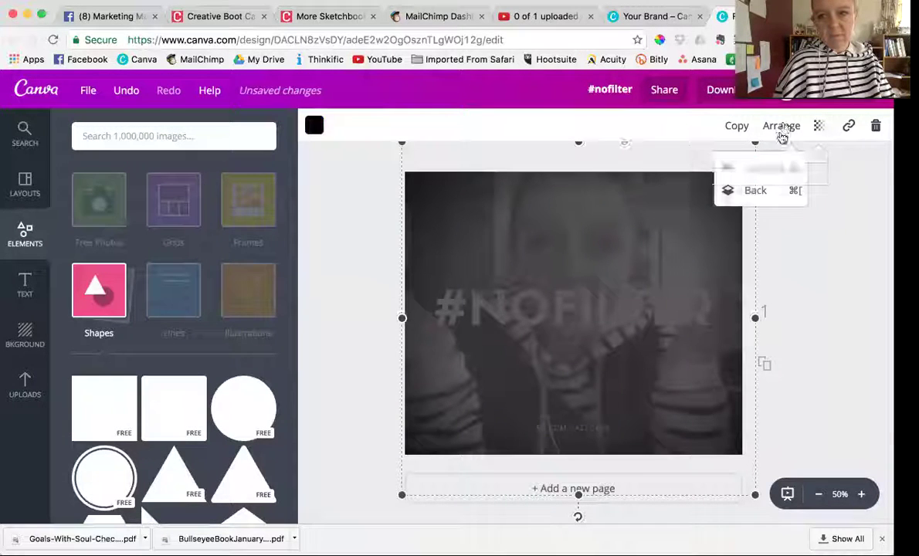
{"action": "left_click", "coordinate": [754, 195]}
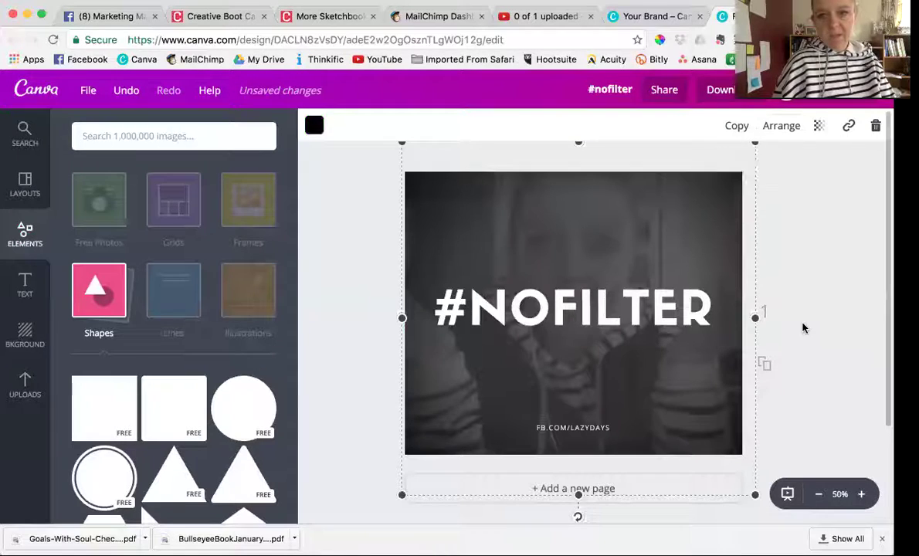
{"action": "left_click", "coordinate": [360, 252]}
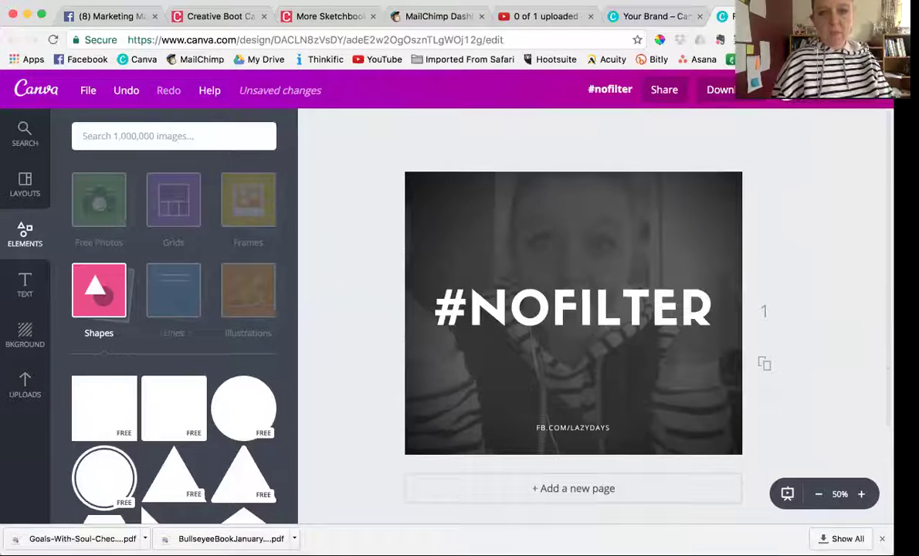